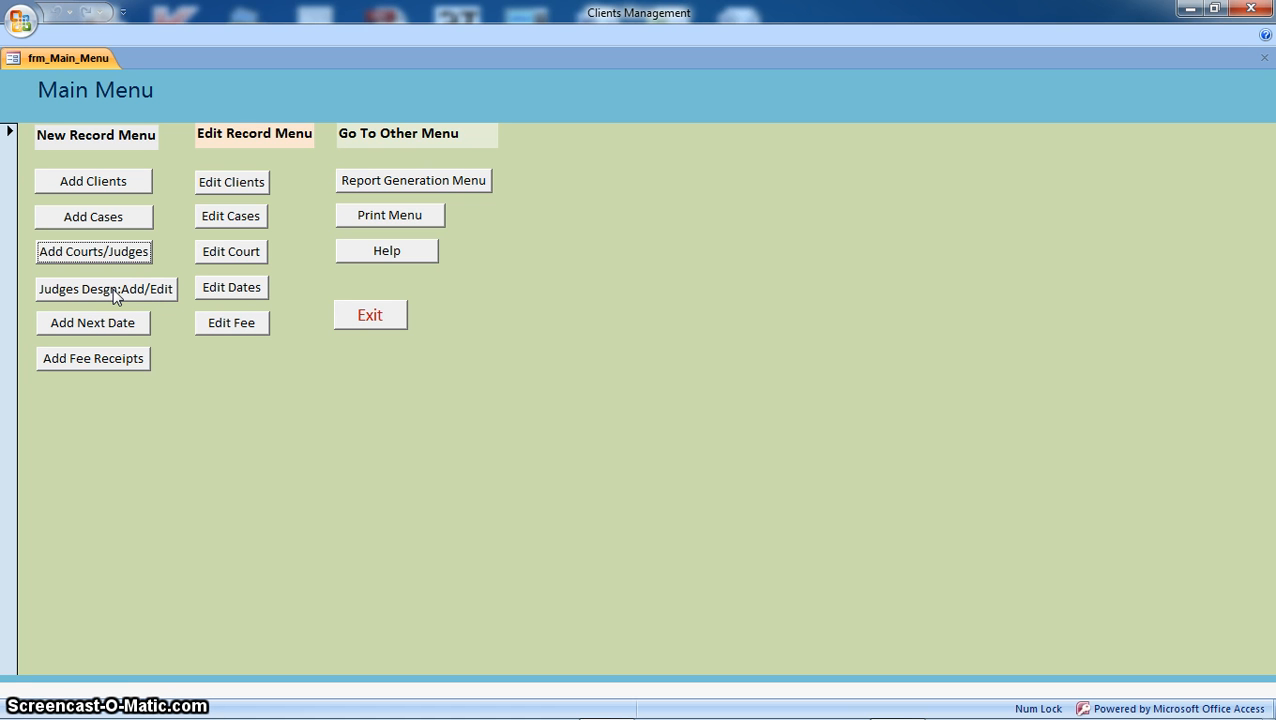
Step: Open Judges Desgn Add/Edit from the Main Menu and load the Chief Judicial Magistrate-cum-Secretary record
{"action": "left_click", "coordinate": [115, 290]}
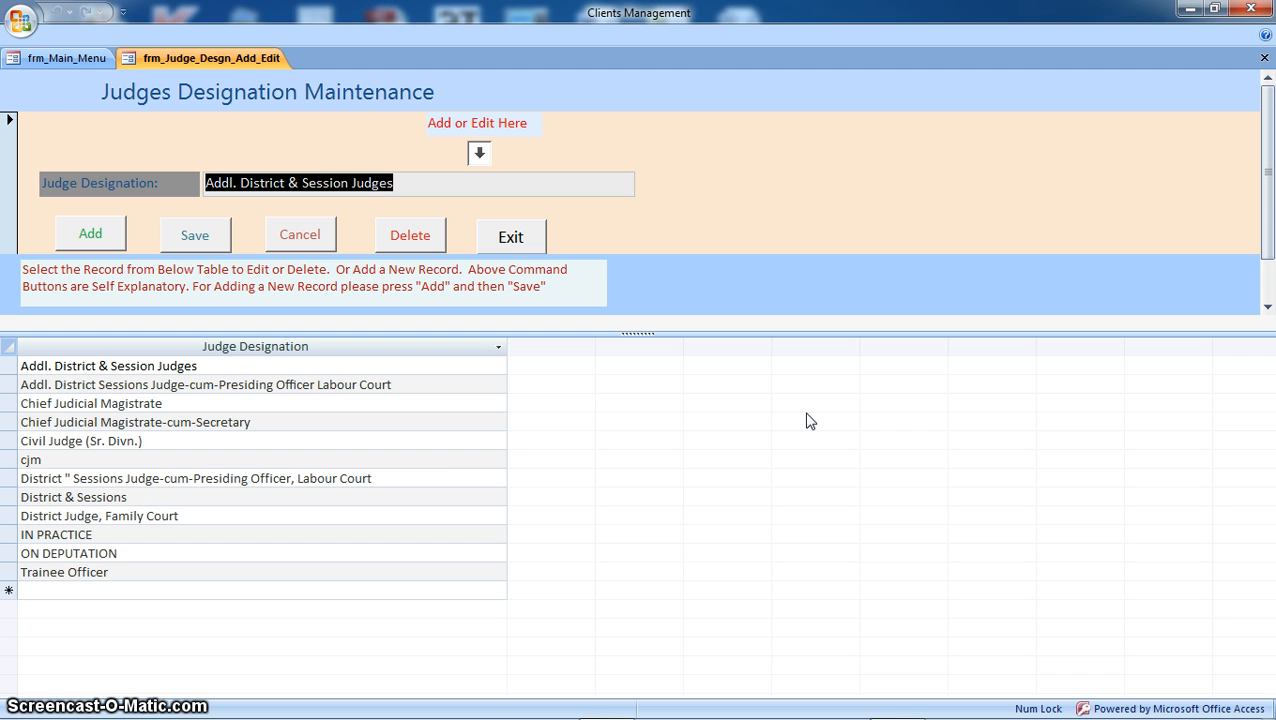
{"action": "left_click", "coordinate": [451, 466]}
{"action": "left_click", "coordinate": [249, 439]}
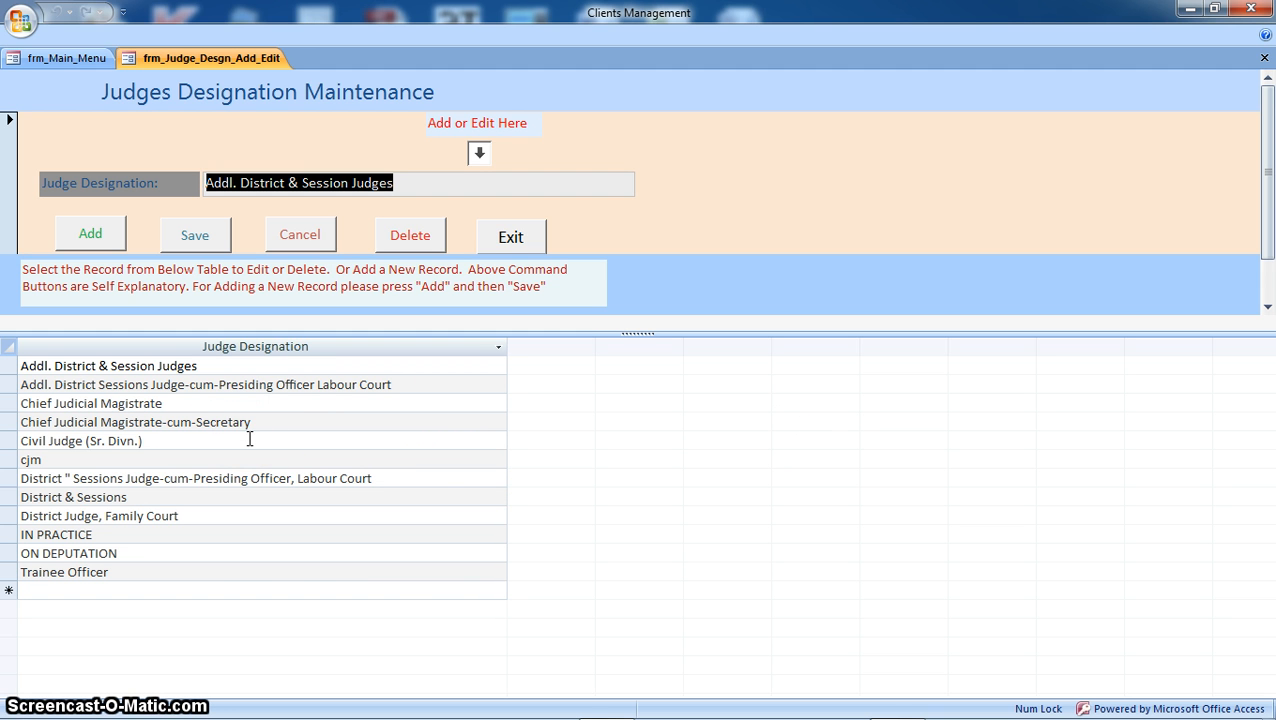
{"action": "left_click", "coordinate": [282, 422]}
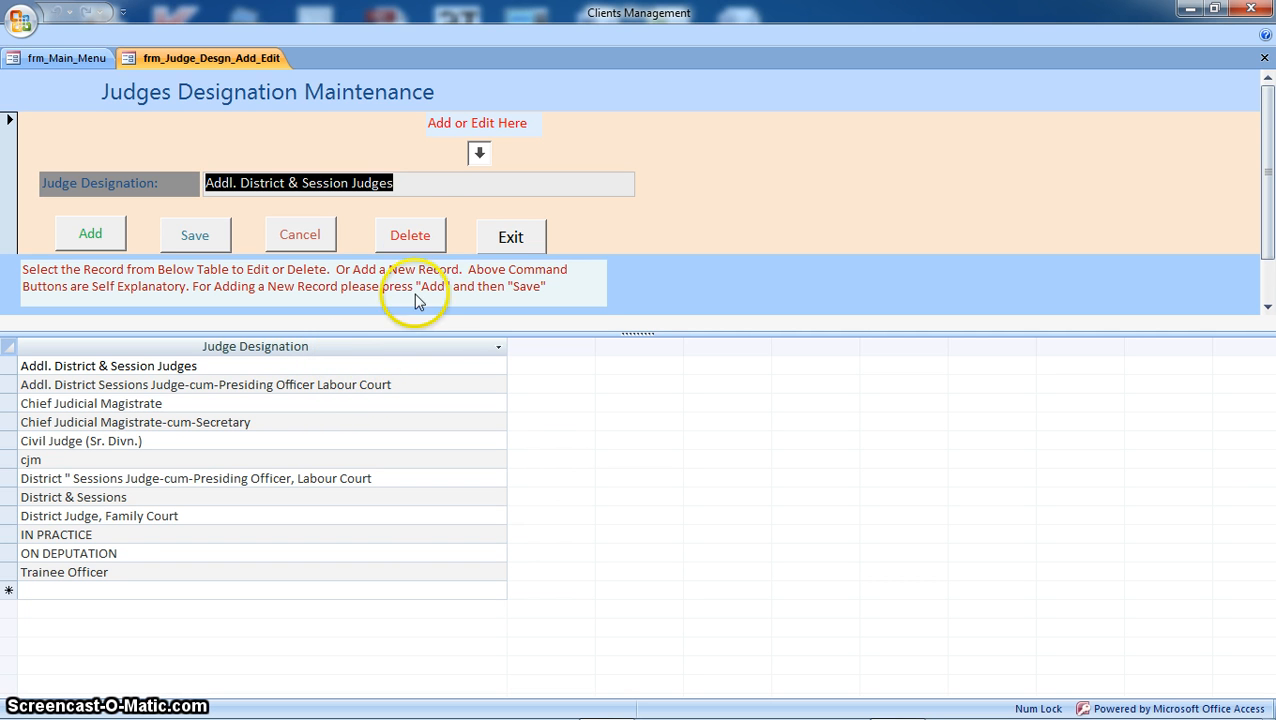
{"action": "left_click", "coordinate": [428, 186]}
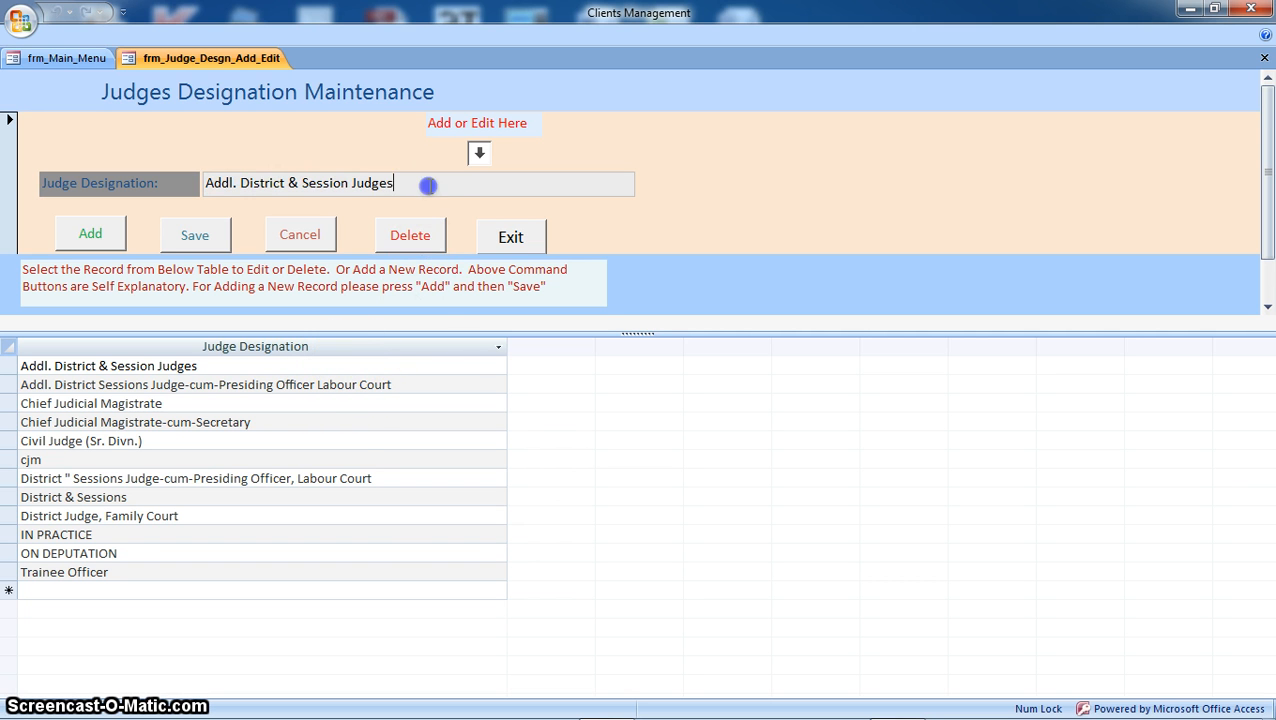
{"action": "left_click", "coordinate": [345, 420]}
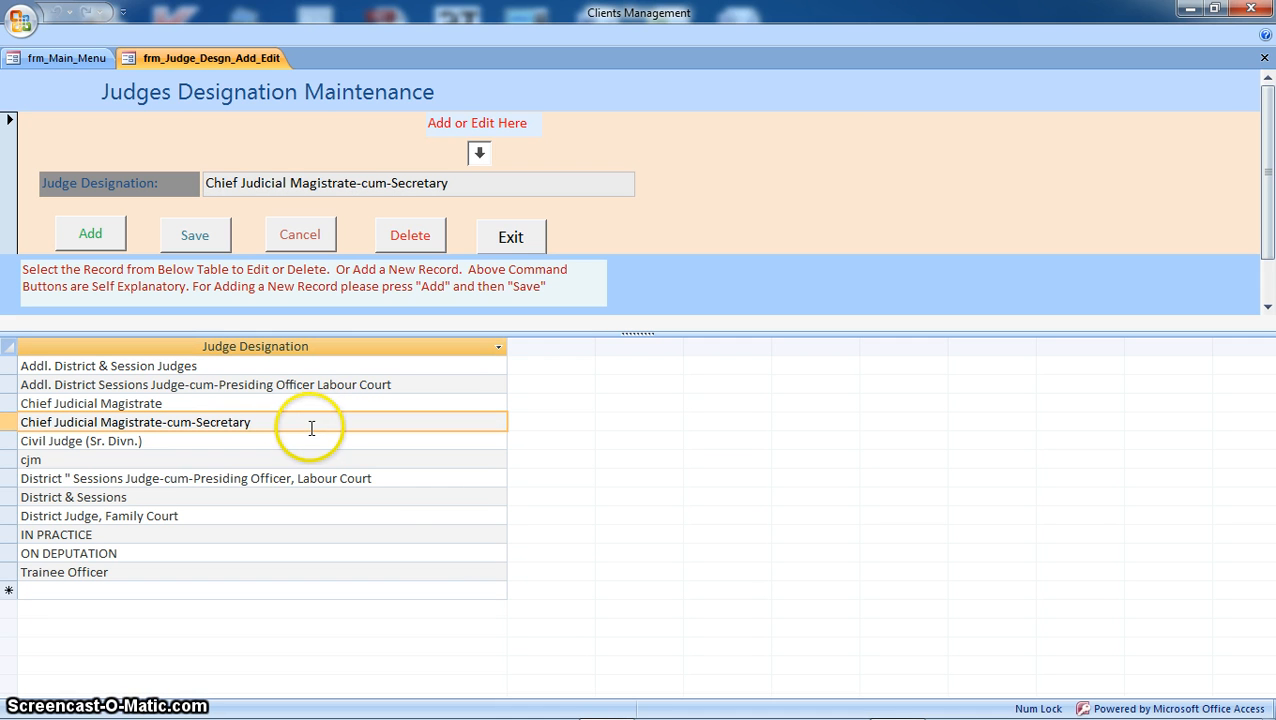
{"action": "left_click", "coordinate": [478, 182]}
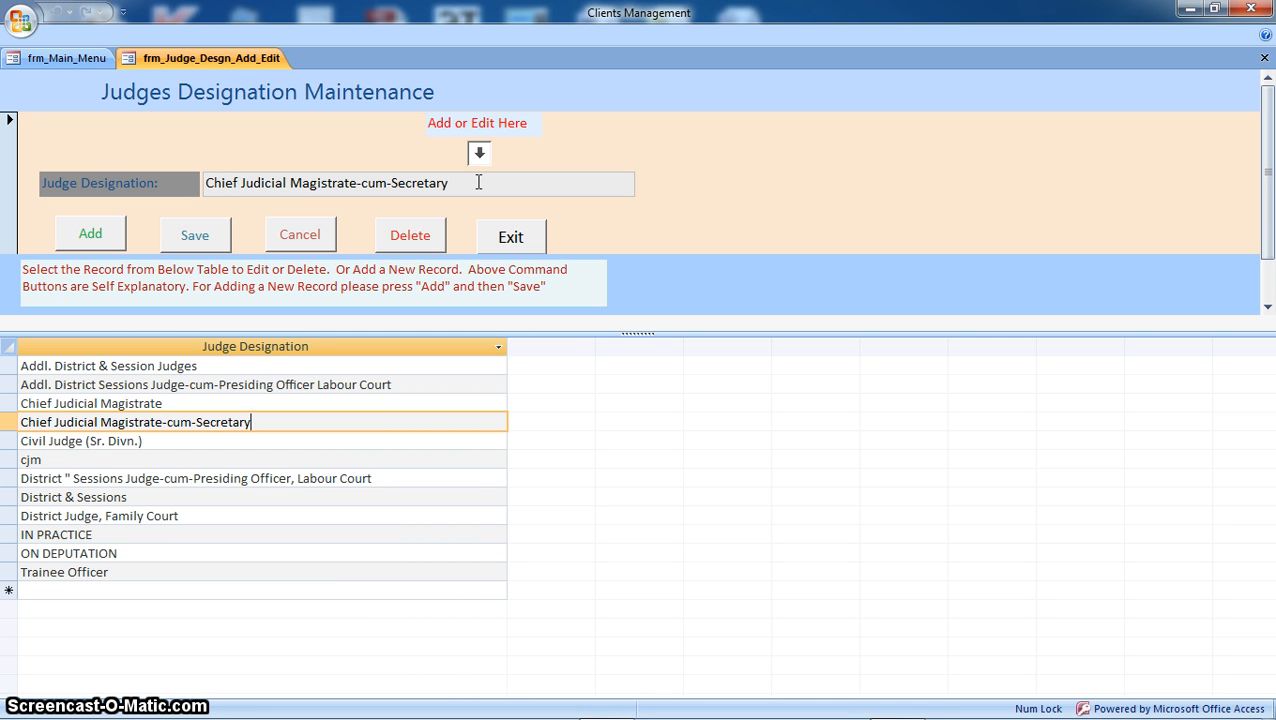
Step: Add a new judge designation named 'Trainee Officer-2' to the list
{"action": "left_click", "coordinate": [90, 234]}
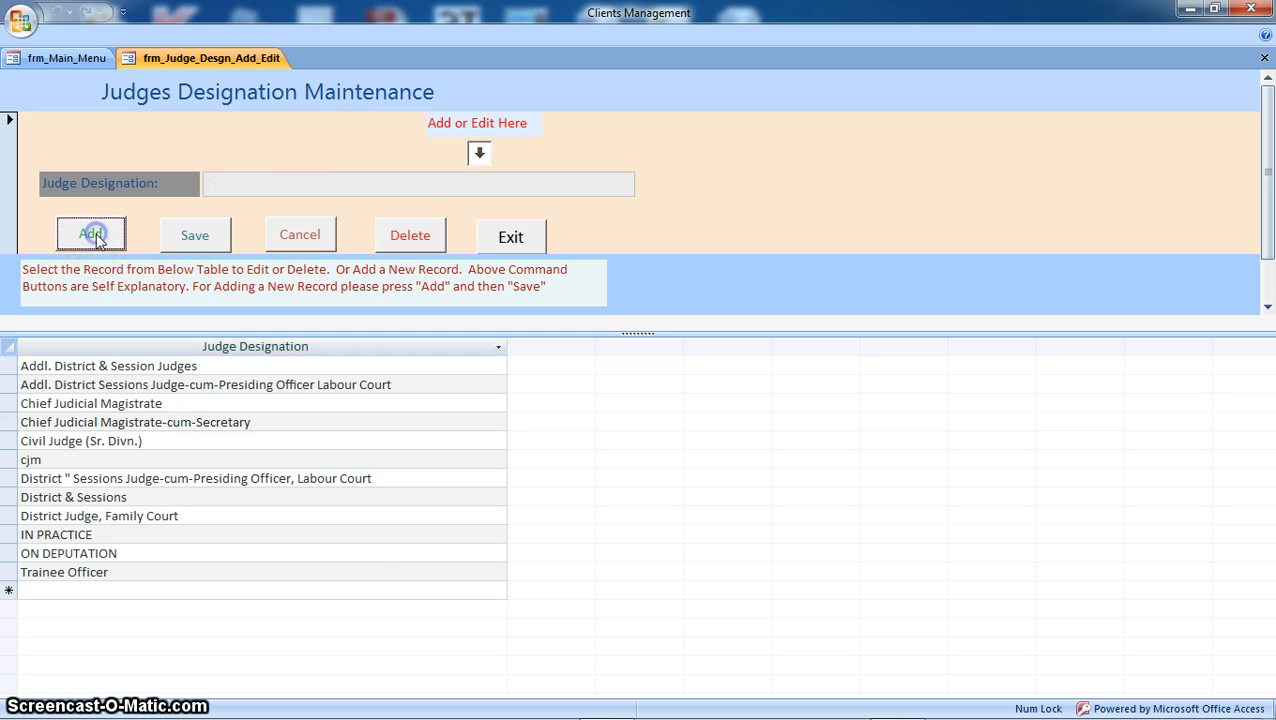
{"action": "left_click", "coordinate": [230, 193]}
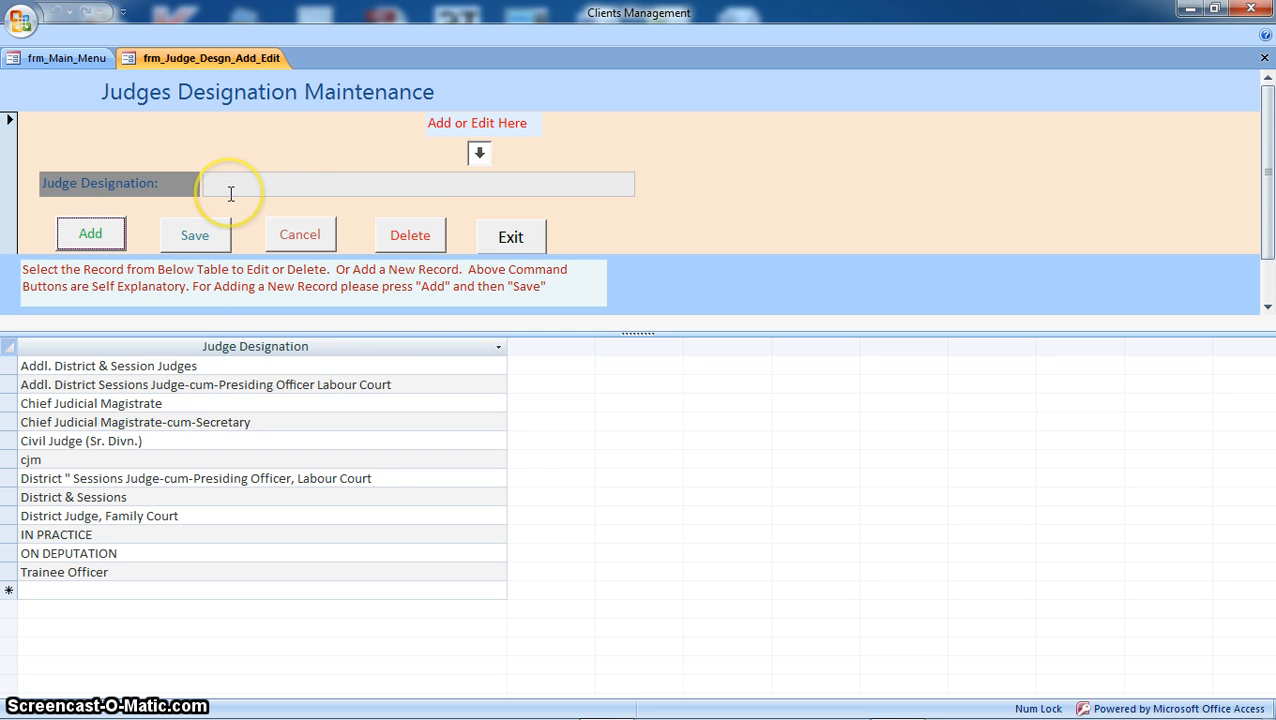
{"action": "left_click", "coordinate": [473, 187]}
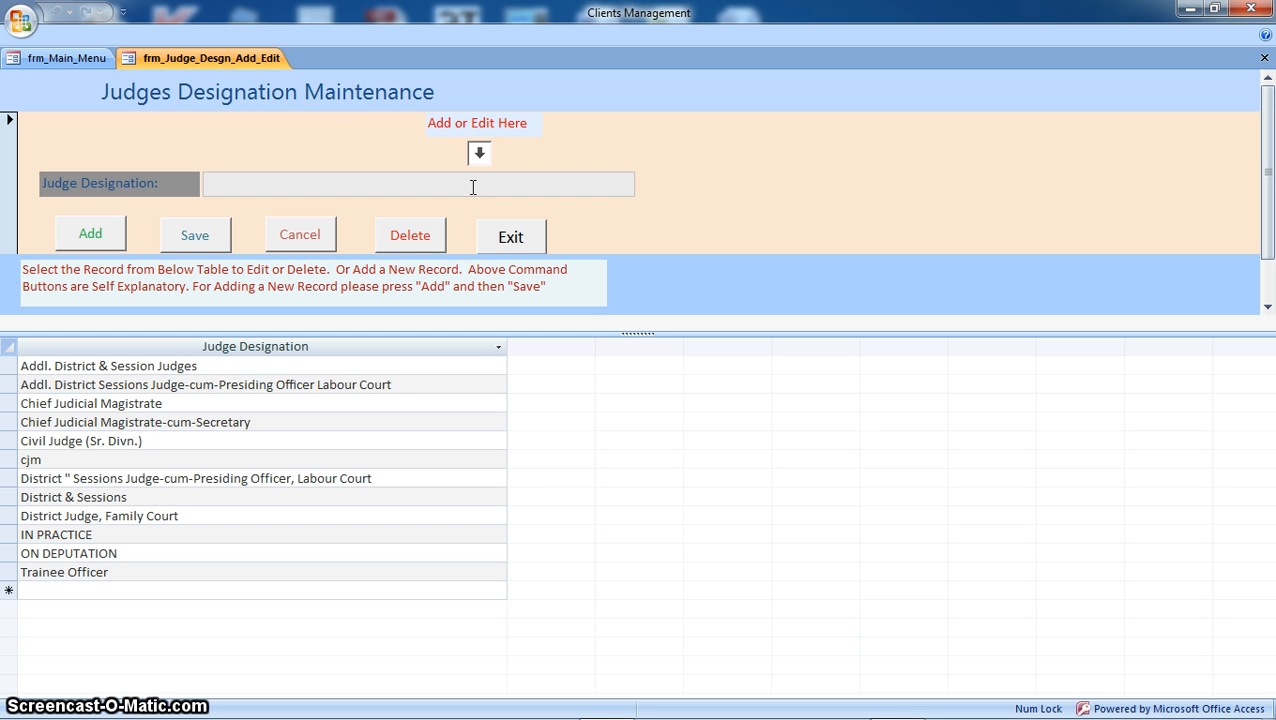
{"action": "left_click", "coordinate": [473, 185]}
{"action": "type", "text": "T"}
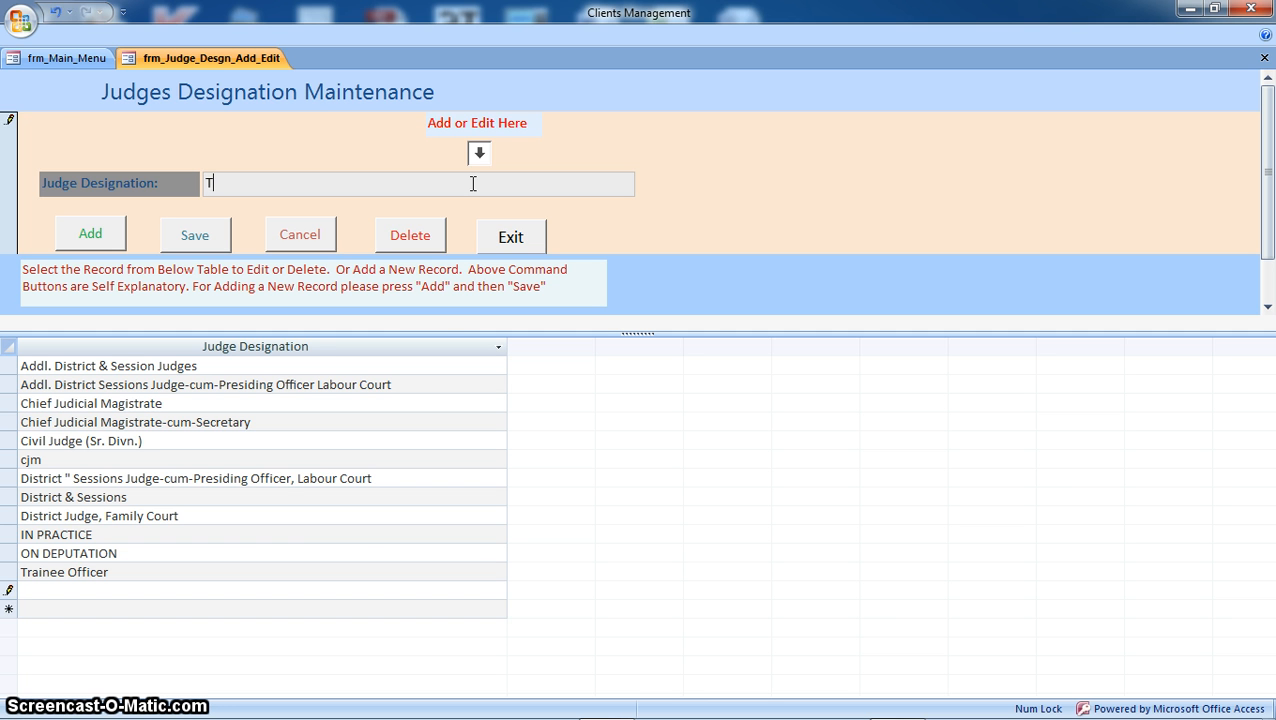
{"action": "type", "text": "rainee"}
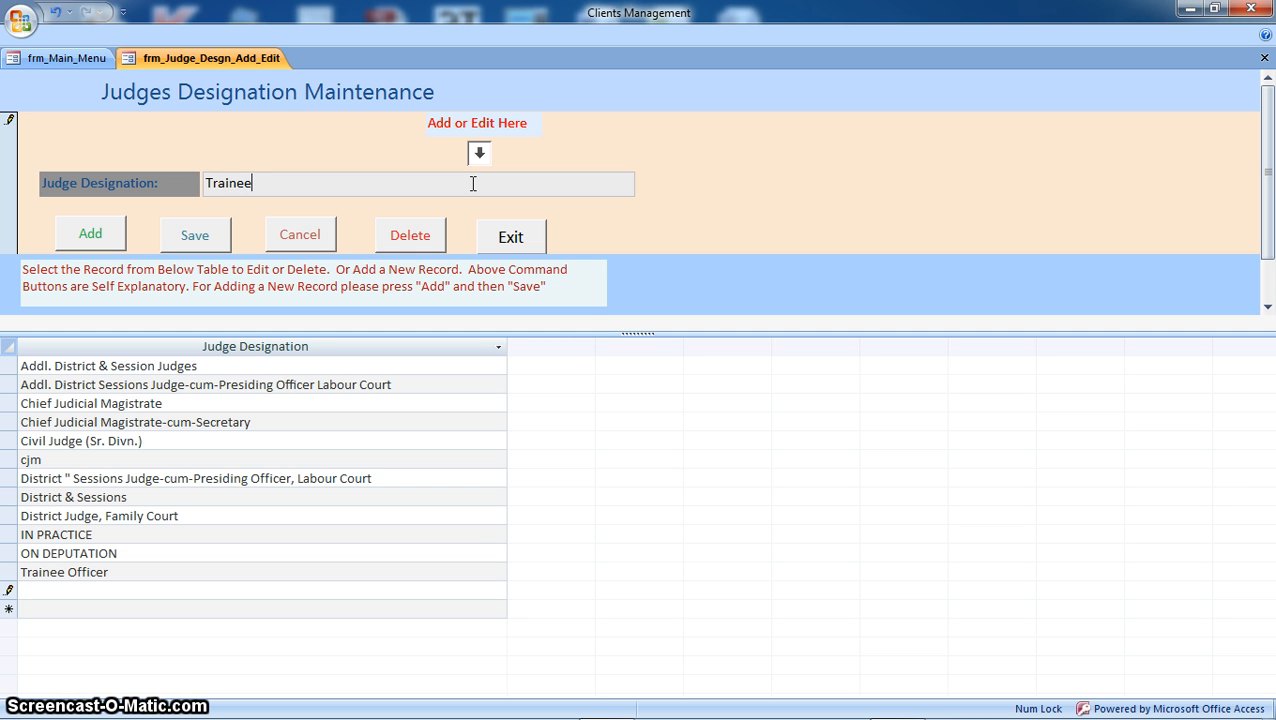
{"action": "type", "text": " Officer"}
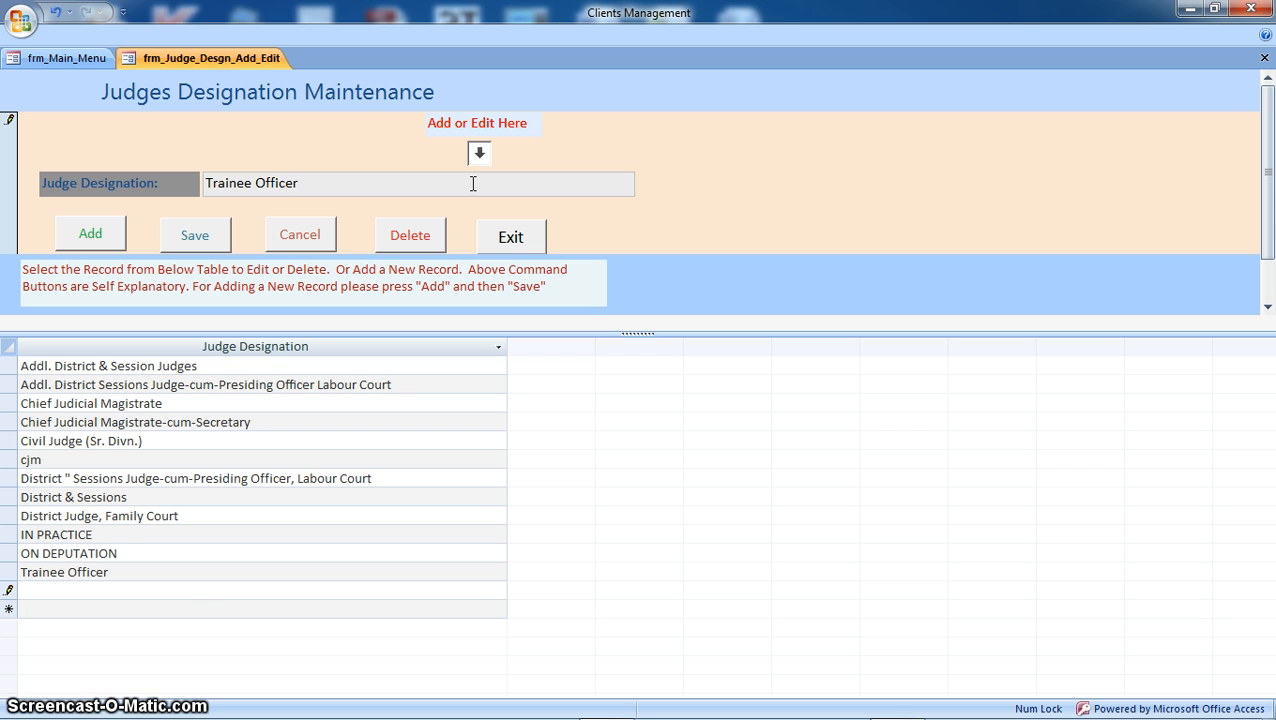
{"action": "type", "text": "-2"}
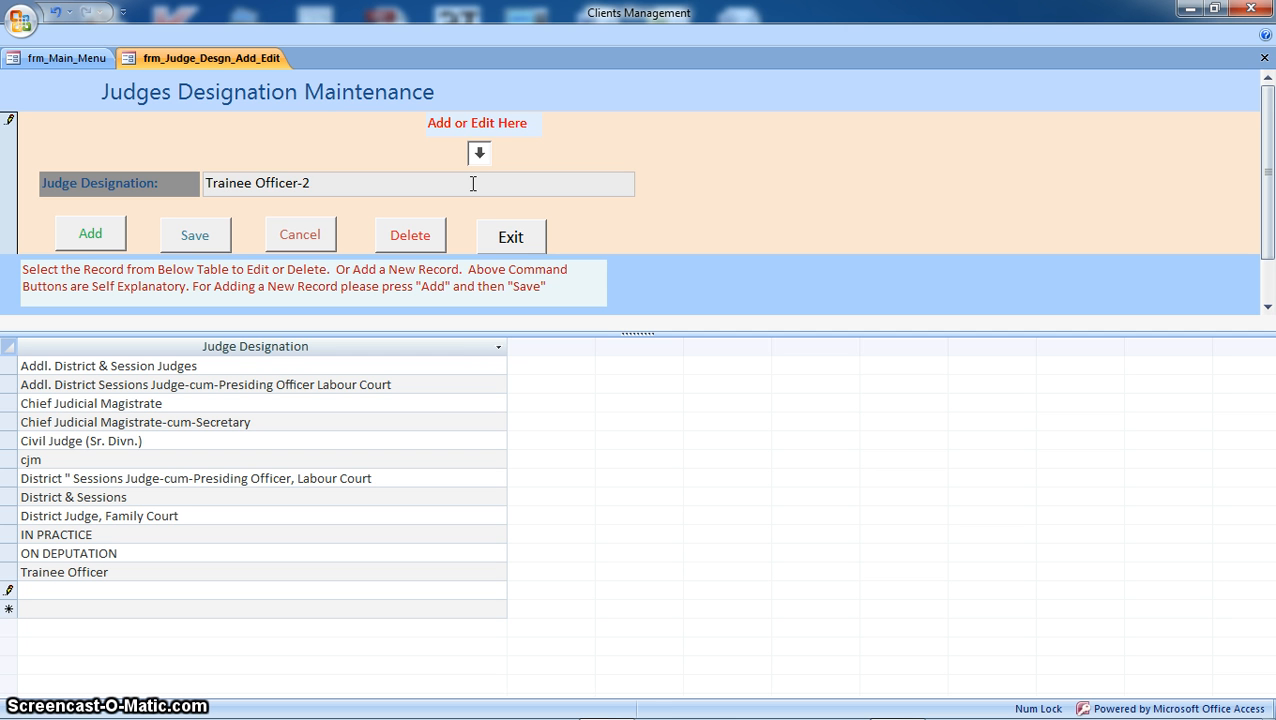
{"action": "left_click", "coordinate": [88, 234]}
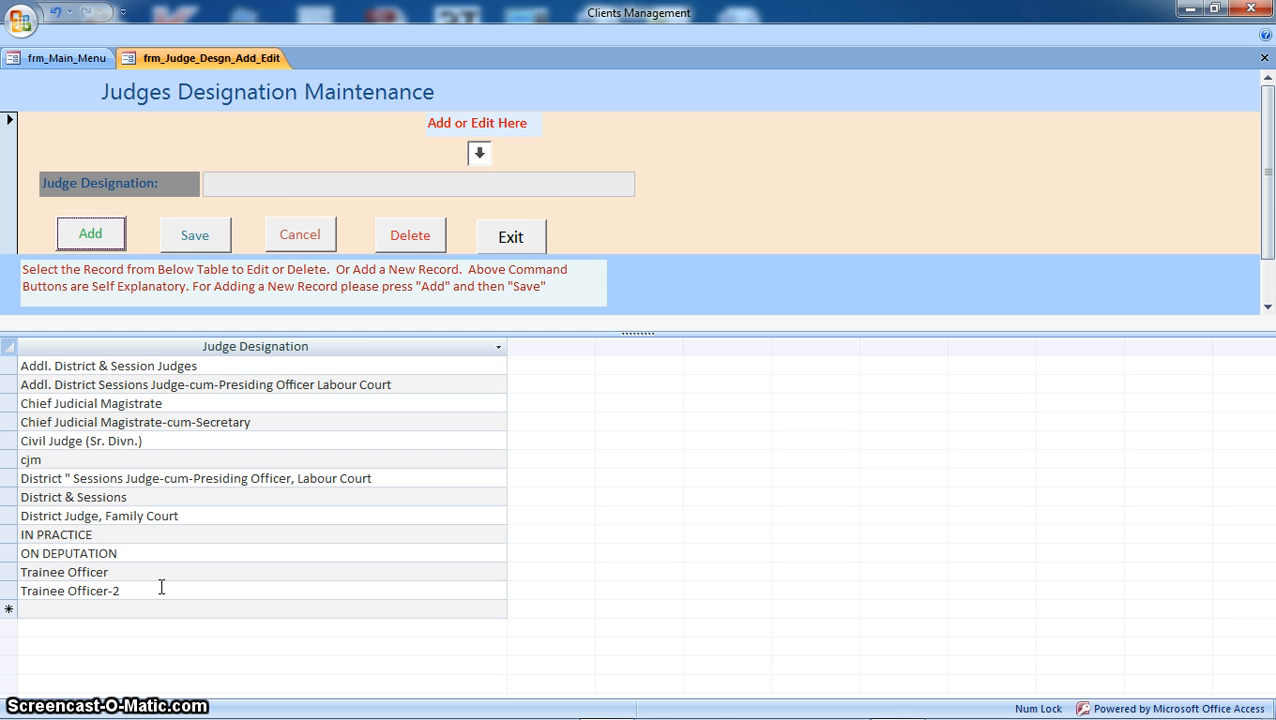
Step: Select the cjm designation, delete it, and confirm the deletion
{"action": "left_click", "coordinate": [108, 457]}
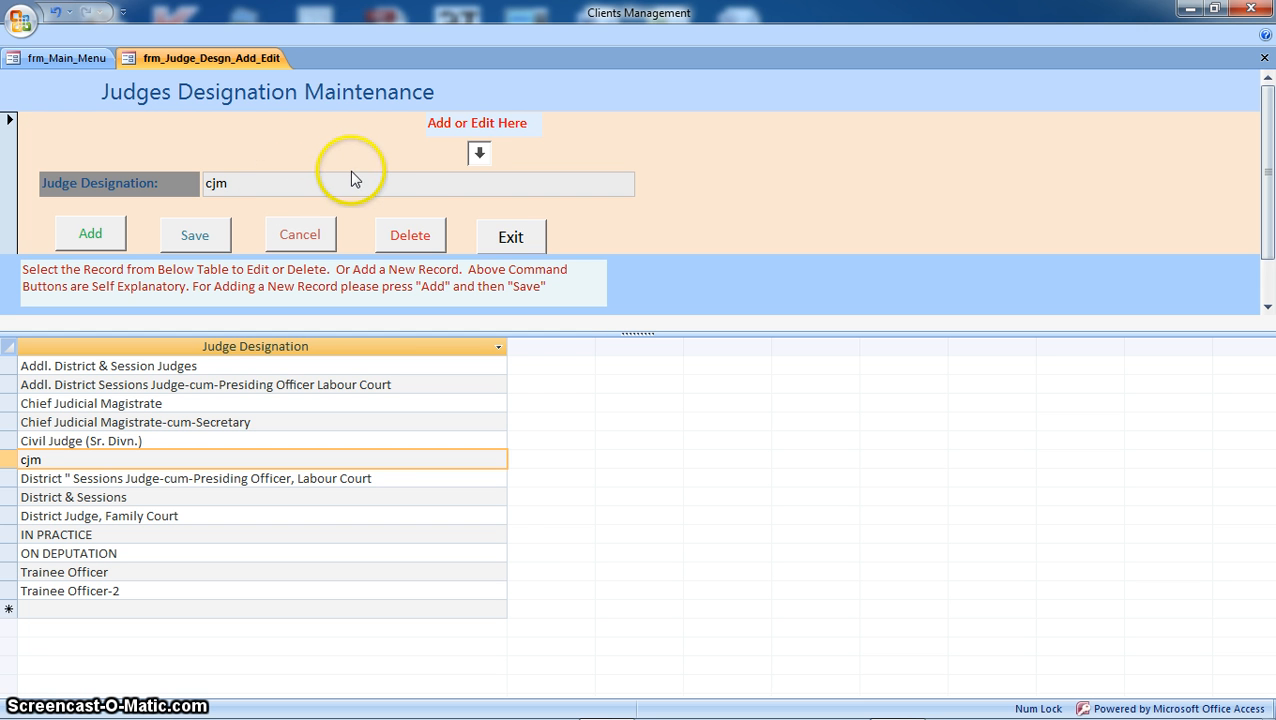
{"action": "left_click", "coordinate": [410, 236]}
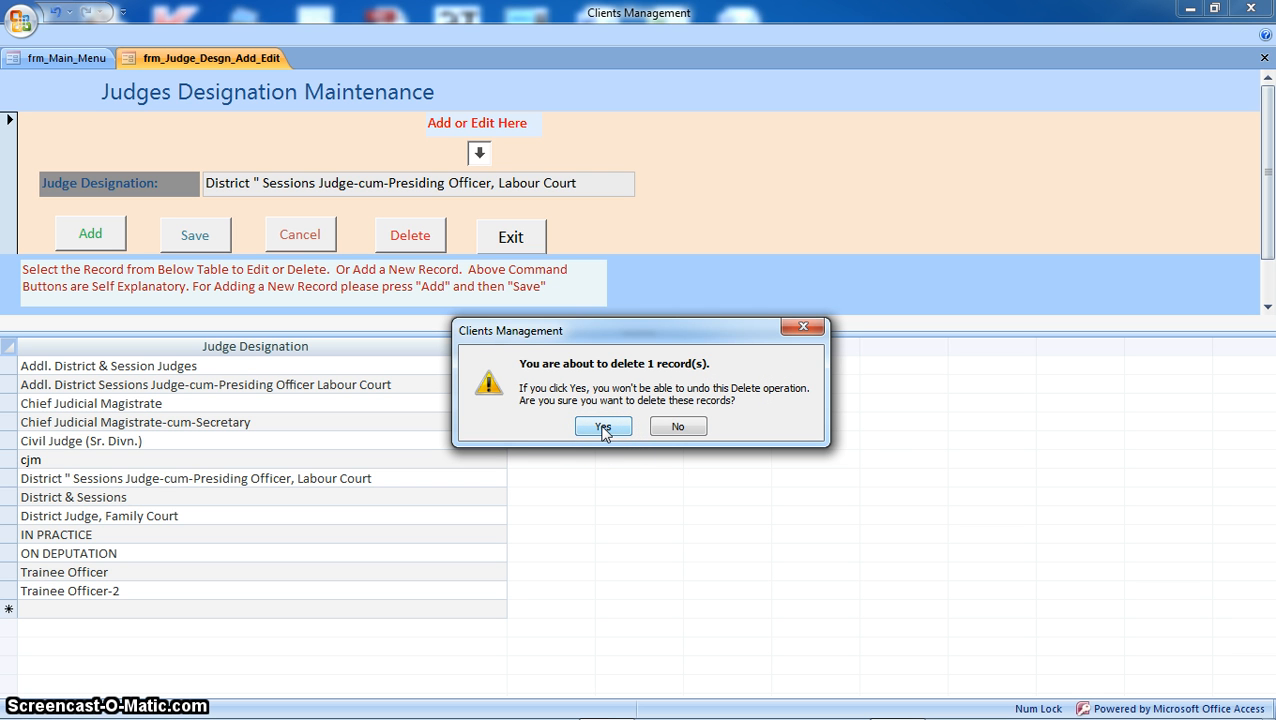
{"action": "left_click", "coordinate": [603, 427]}
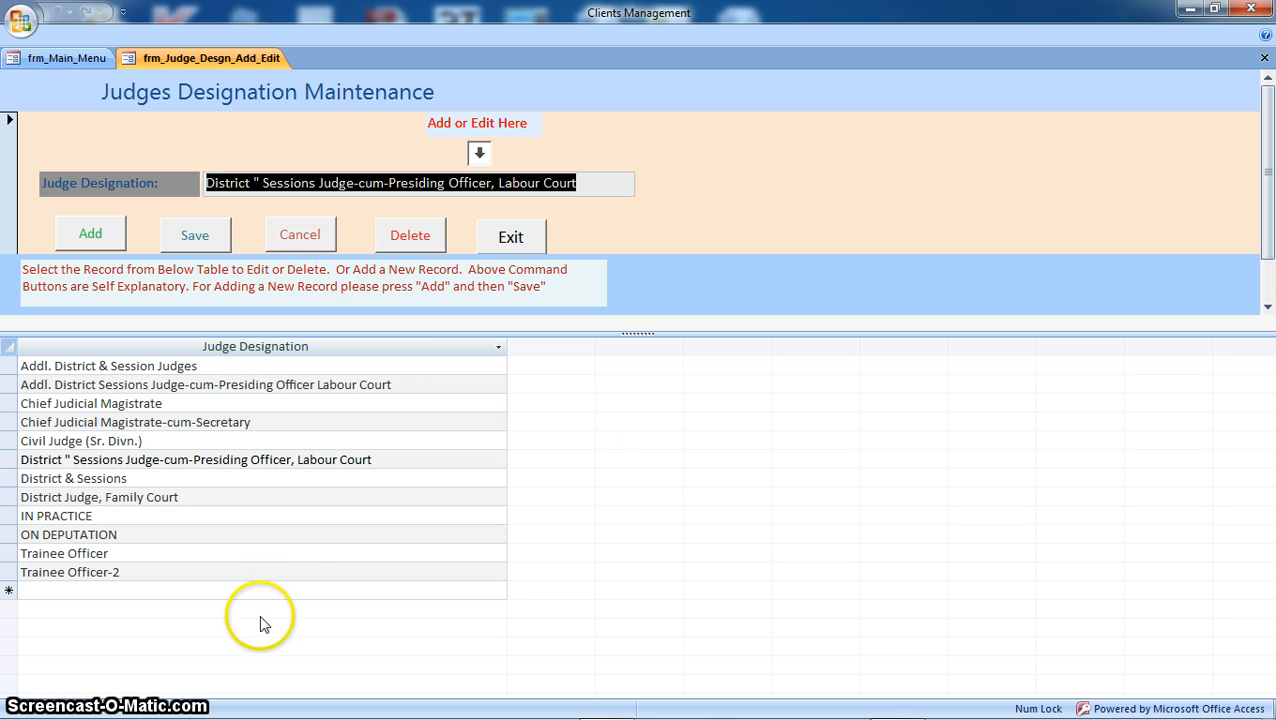
Step: Trim '-cum-Secretary' from Chief Judicial Magistrate-cum-Secretary and try saving, which triggers a duplicate-values error
{"action": "left_click", "coordinate": [598, 184]}
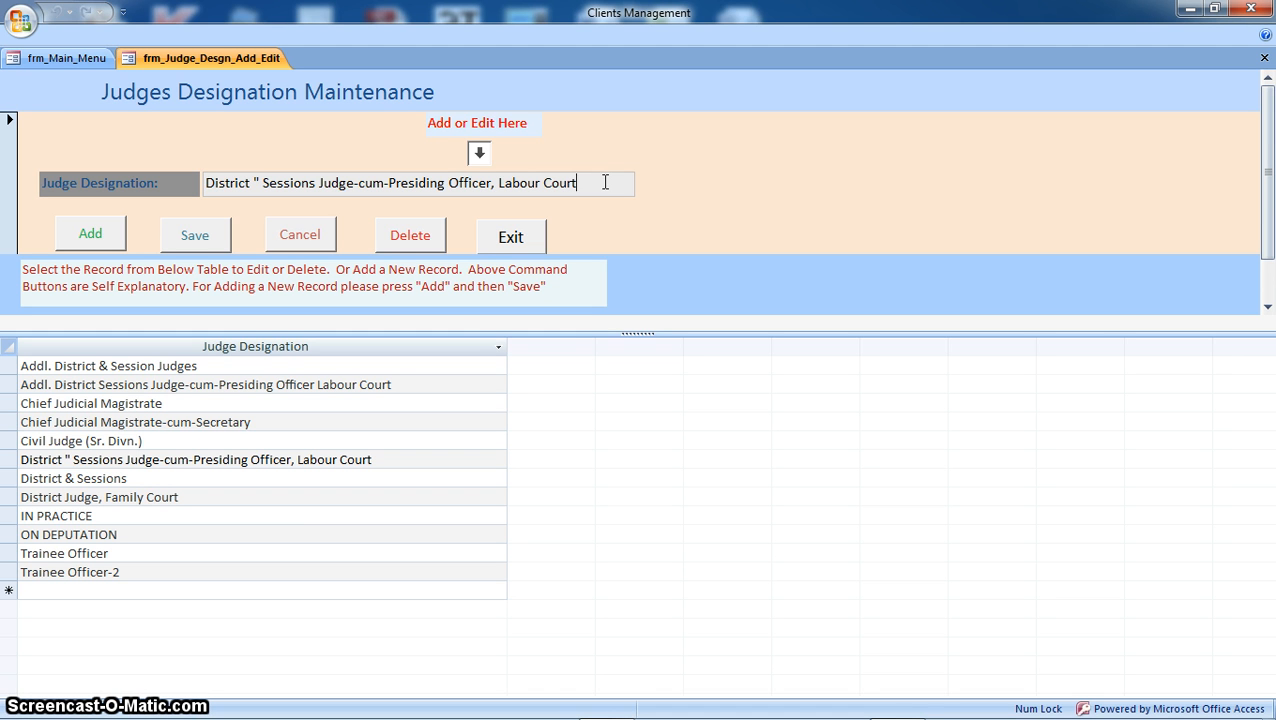
{"action": "left_click", "coordinate": [271, 422]}
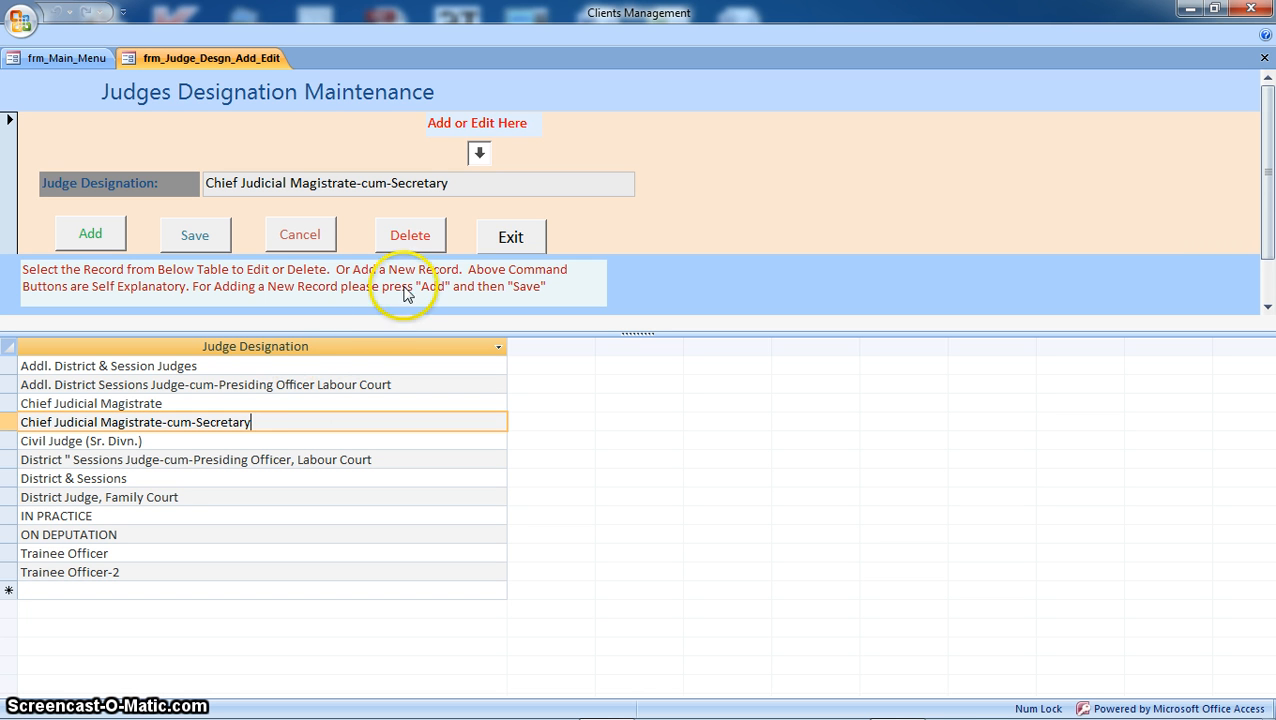
{"action": "left_click", "coordinate": [484, 184]}
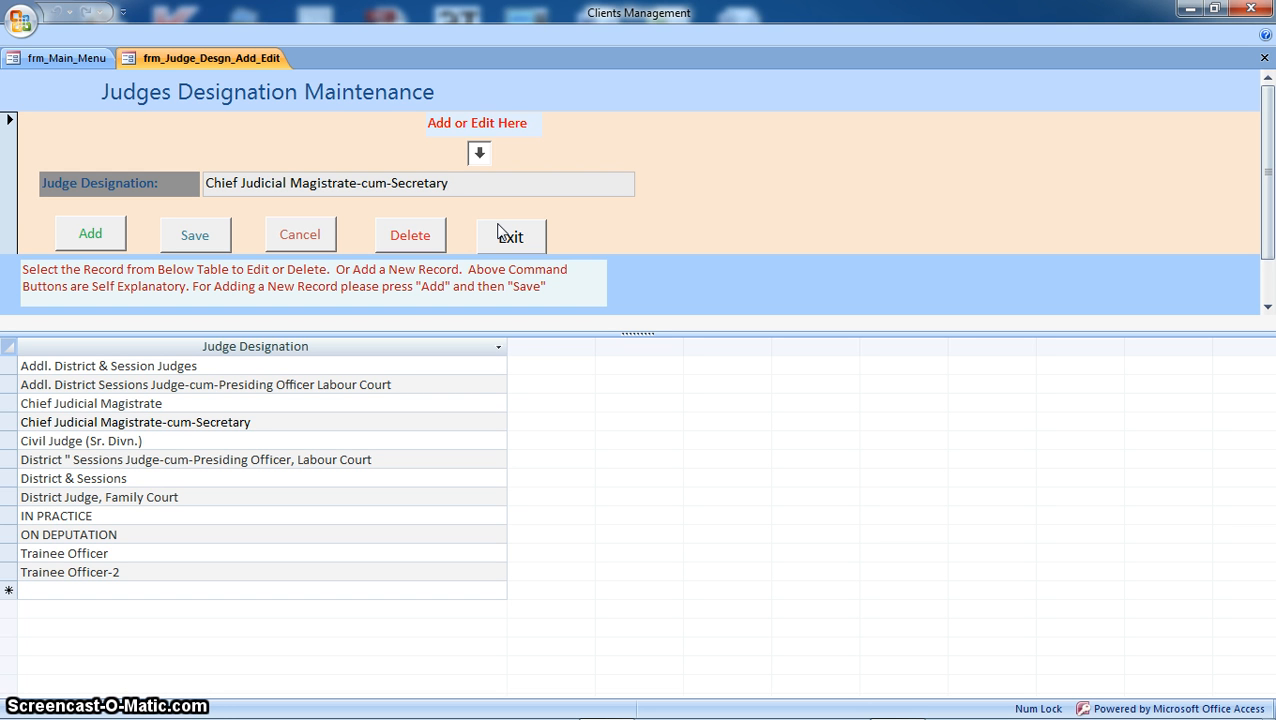
{"action": "key", "text": "BackSpace"}
{"action": "key", "text": "BackSpace"}
{"action": "key", "text": "BackSpace"}
{"action": "key", "text": "BackSpace"}
{"action": "key", "text": "BackSpace"}
{"action": "key", "text": "BackSpace"}
{"action": "key", "text": "BackSpace"}
{"action": "key", "text": "BackSpace"}
{"action": "key", "text": "BackSpace"}
{"action": "key", "text": "BackSpace"}
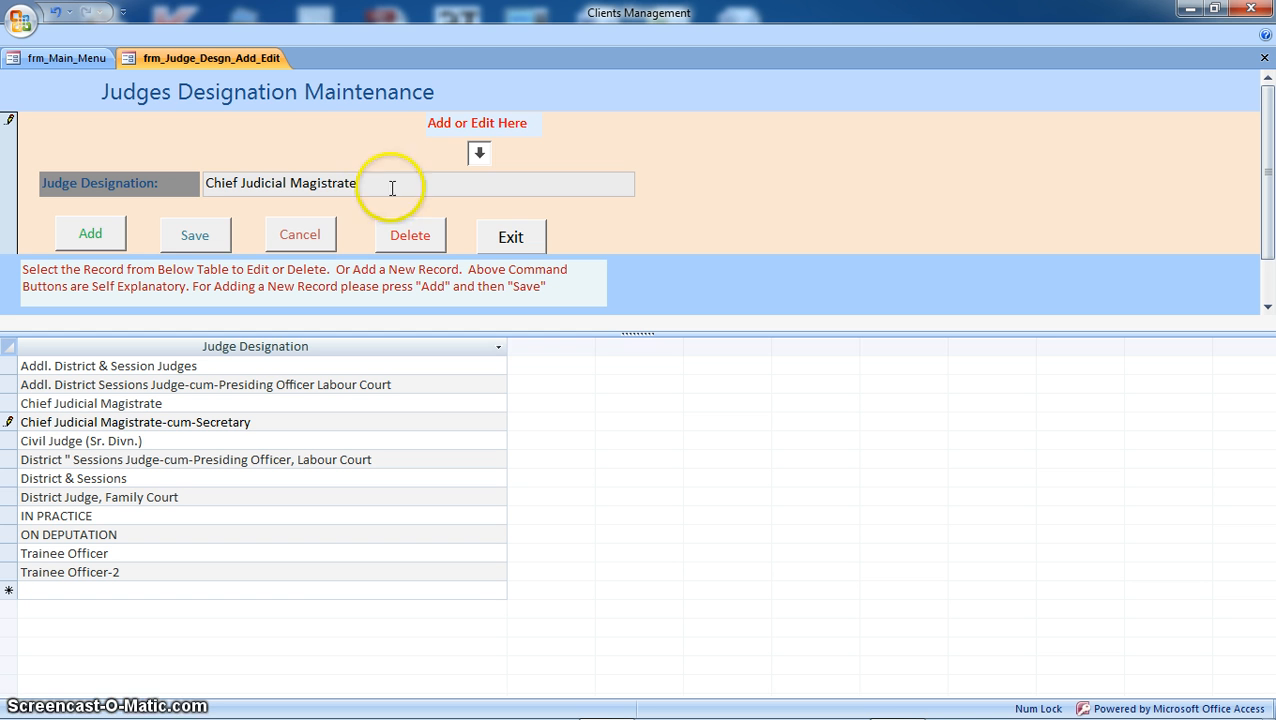
{"action": "left_click", "coordinate": [198, 238]}
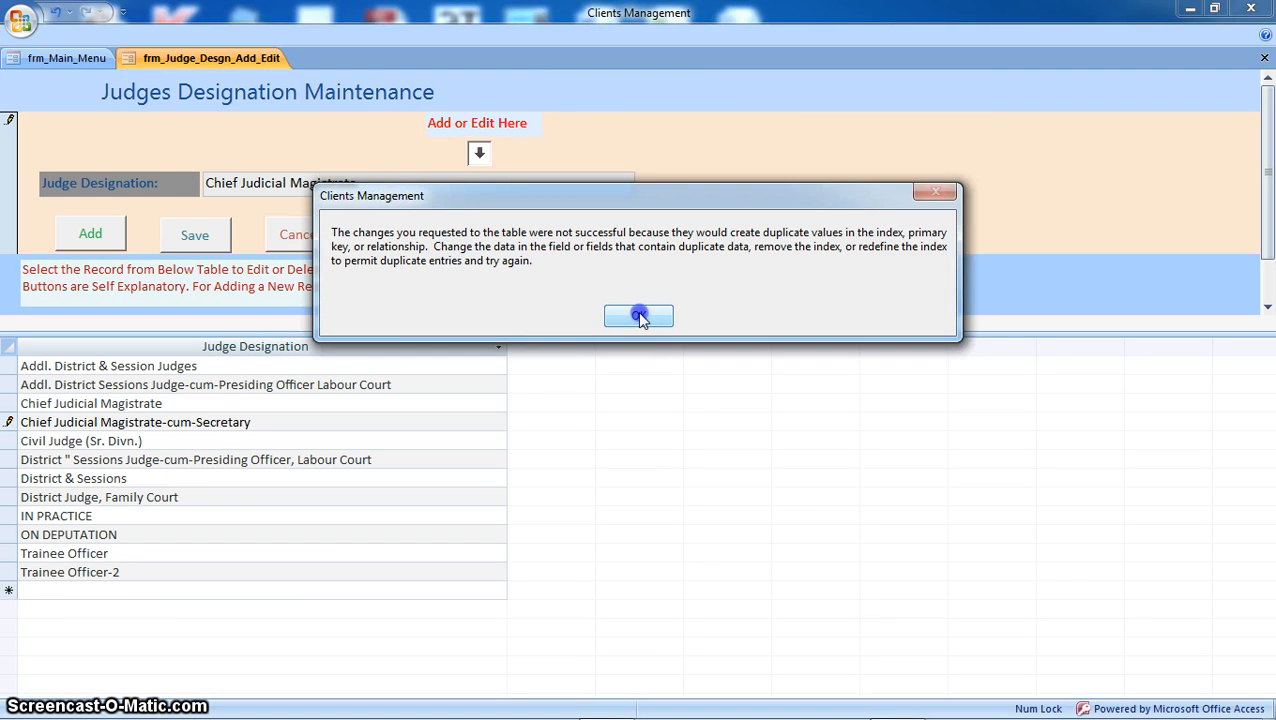
Step: Dismiss the repeated duplicate-values errors and cancel the edit to restore Chief Judicial Magistrate-cum-Secretary
{"action": "left_click", "coordinate": [645, 316]}
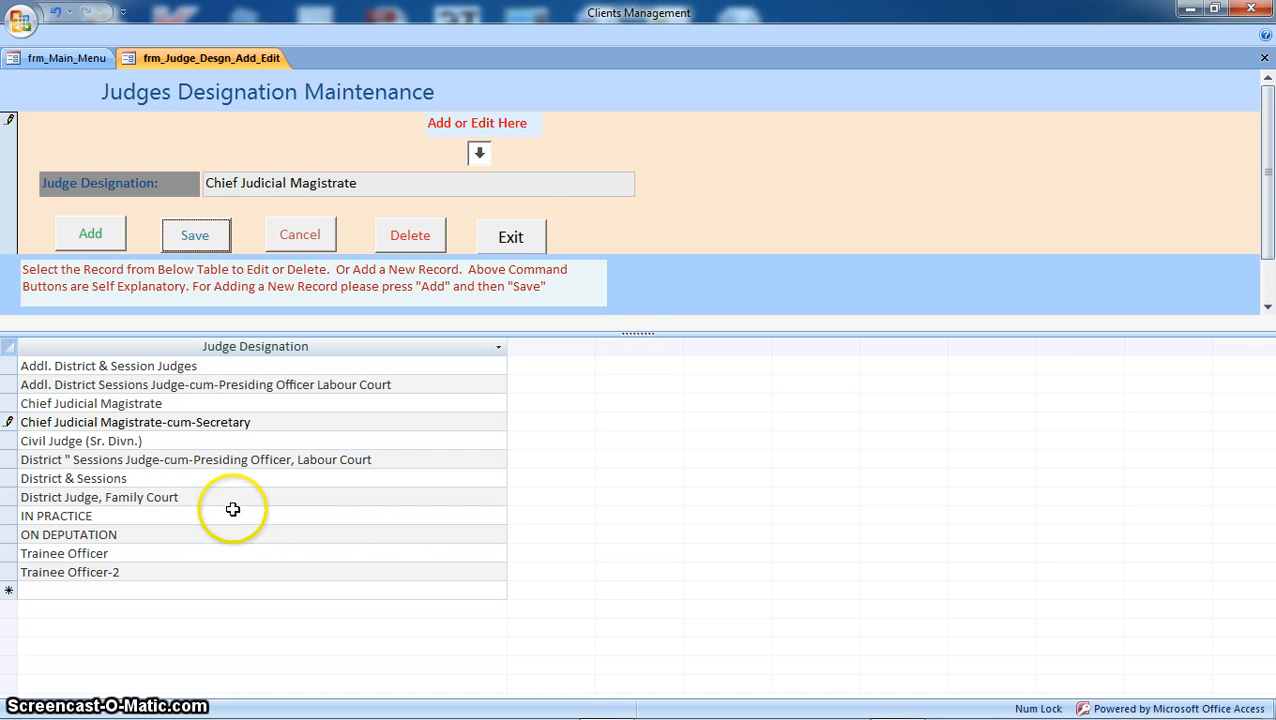
{"action": "left_click", "coordinate": [265, 498]}
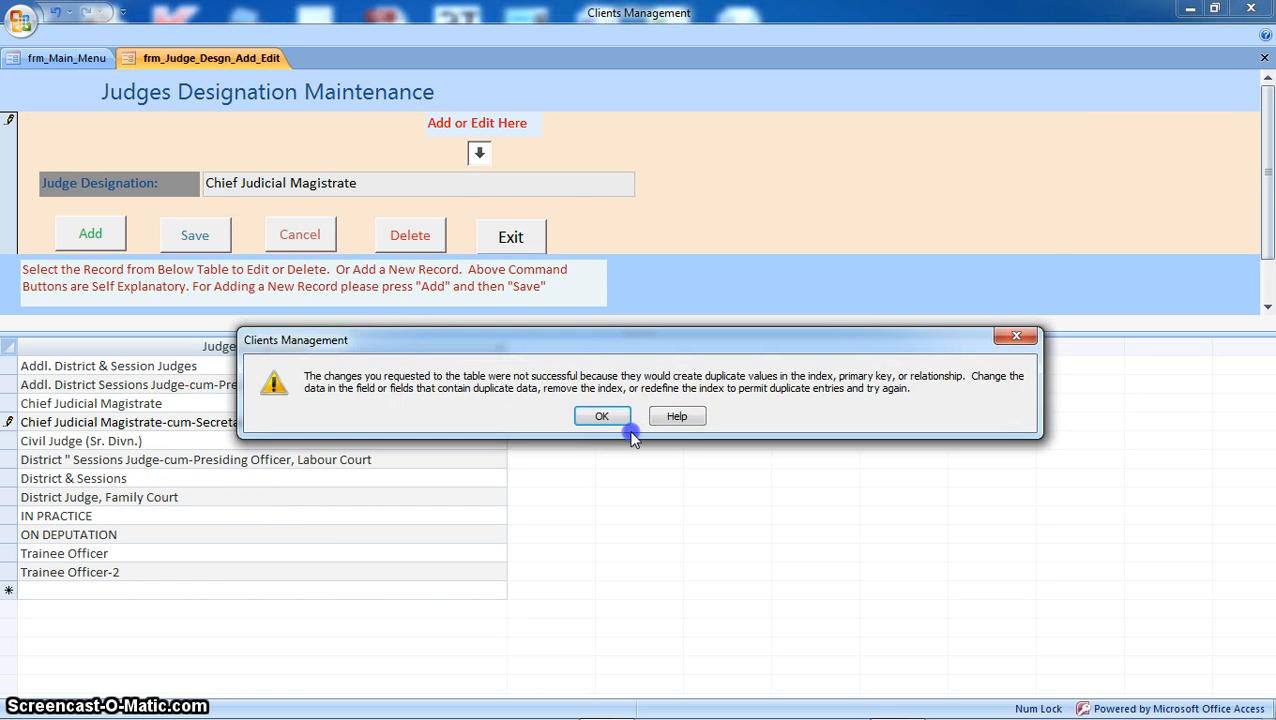
{"action": "left_click", "coordinate": [605, 415]}
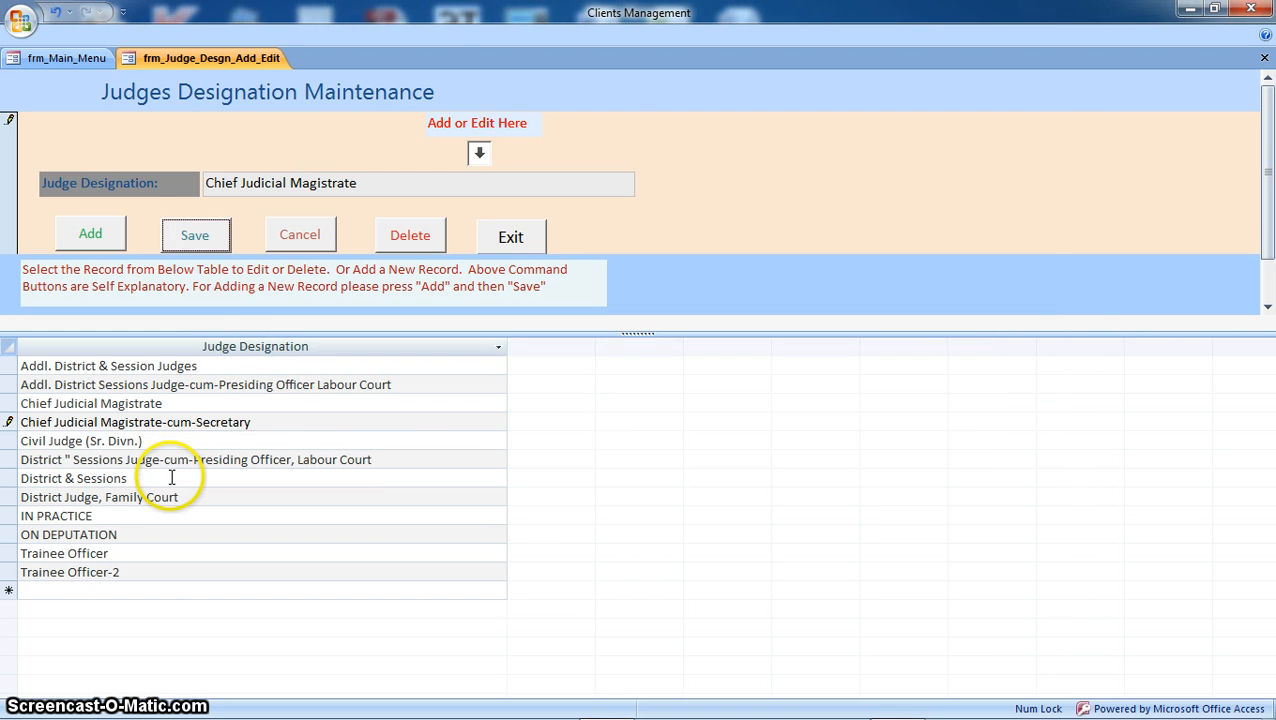
{"action": "left_click", "coordinate": [172, 476]}
{"action": "left_click", "coordinate": [590, 416]}
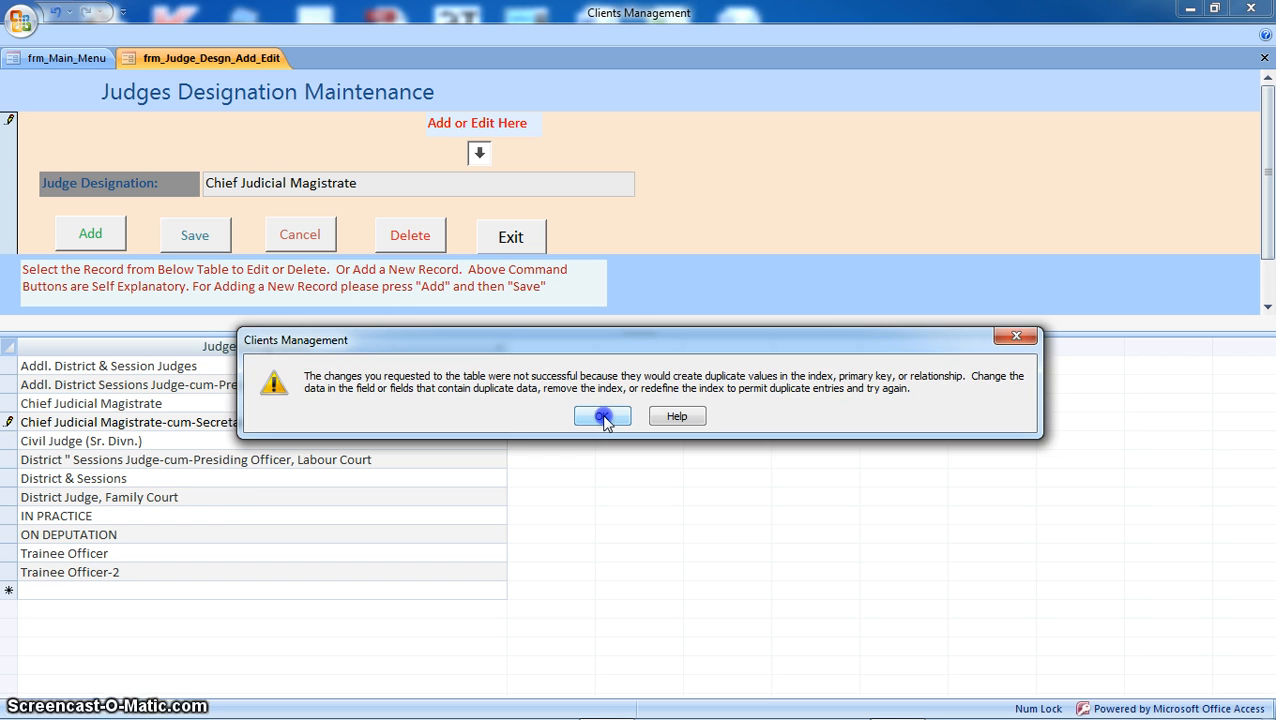
{"action": "left_click", "coordinate": [605, 418]}
{"action": "left_click", "coordinate": [183, 485]}
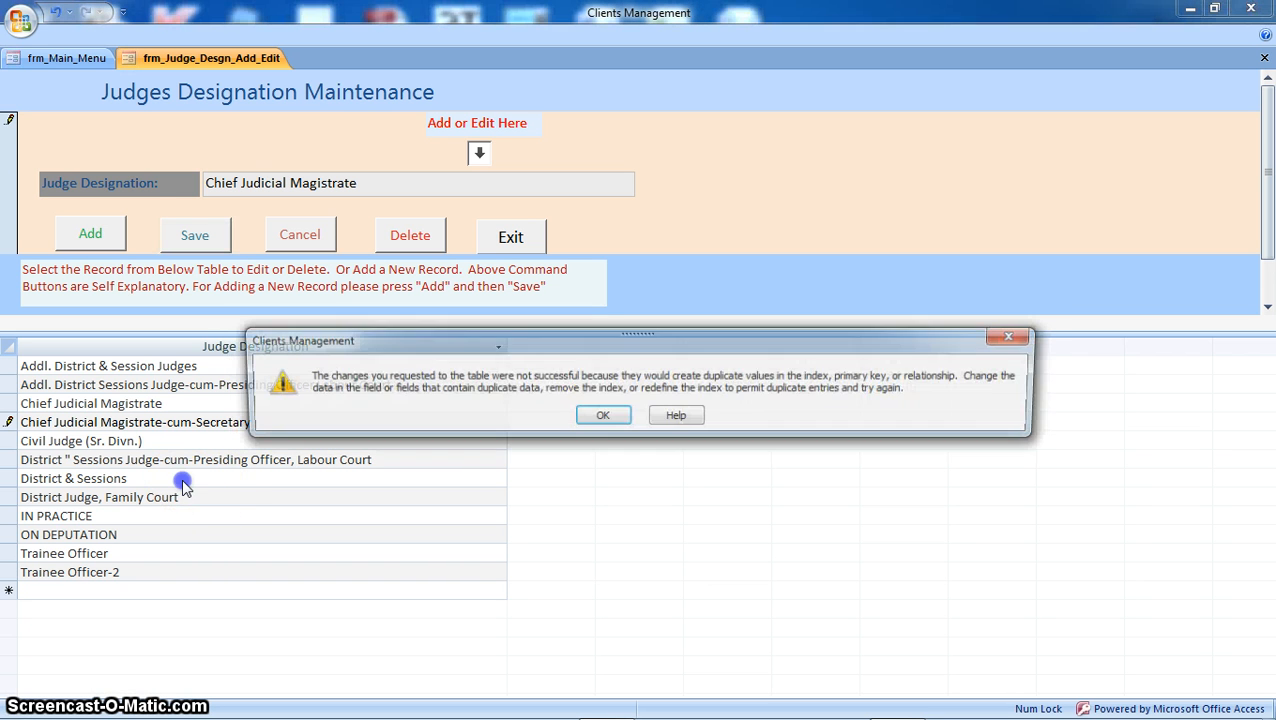
{"action": "left_click", "coordinate": [607, 416]}
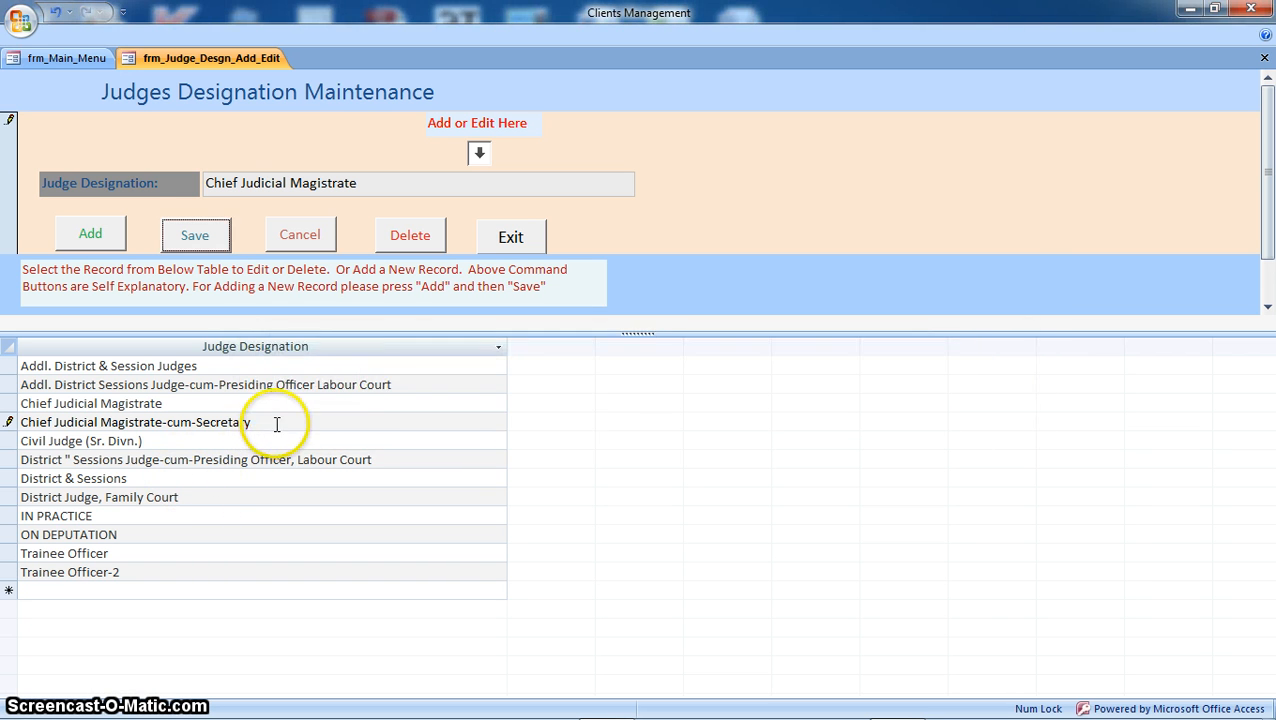
{"action": "left_click", "coordinate": [277, 424]}
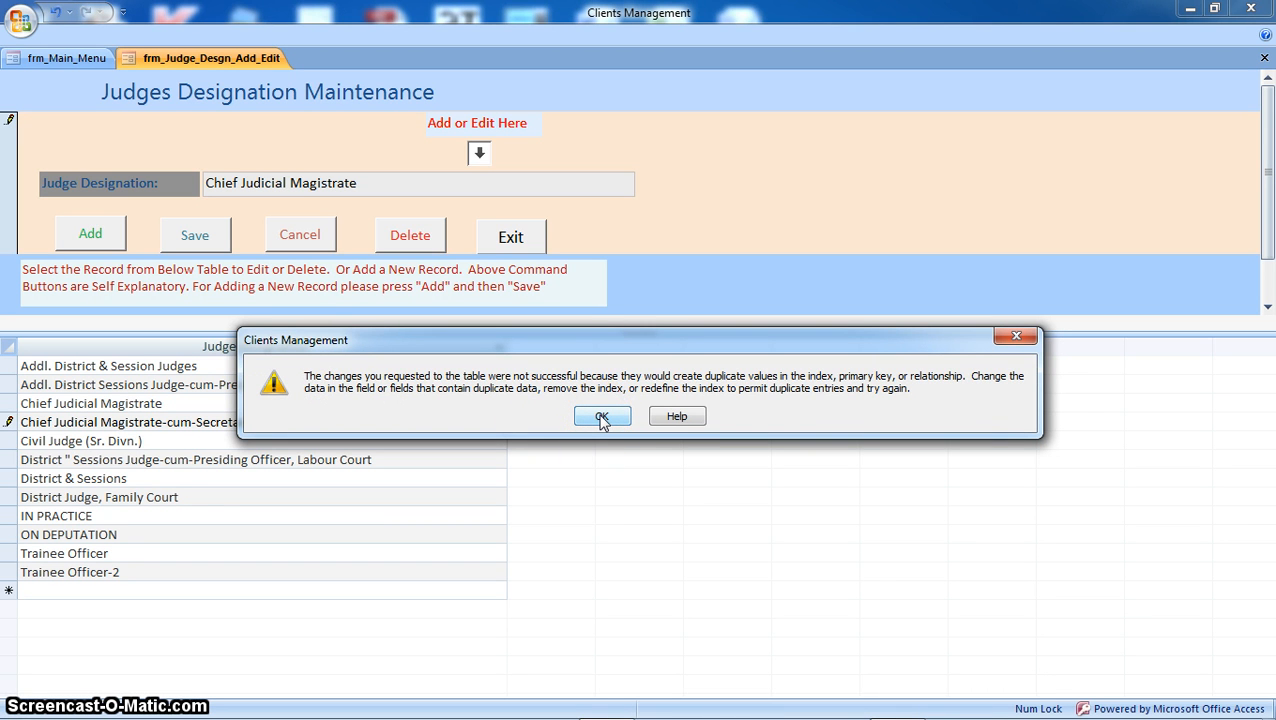
{"action": "left_click", "coordinate": [601, 417]}
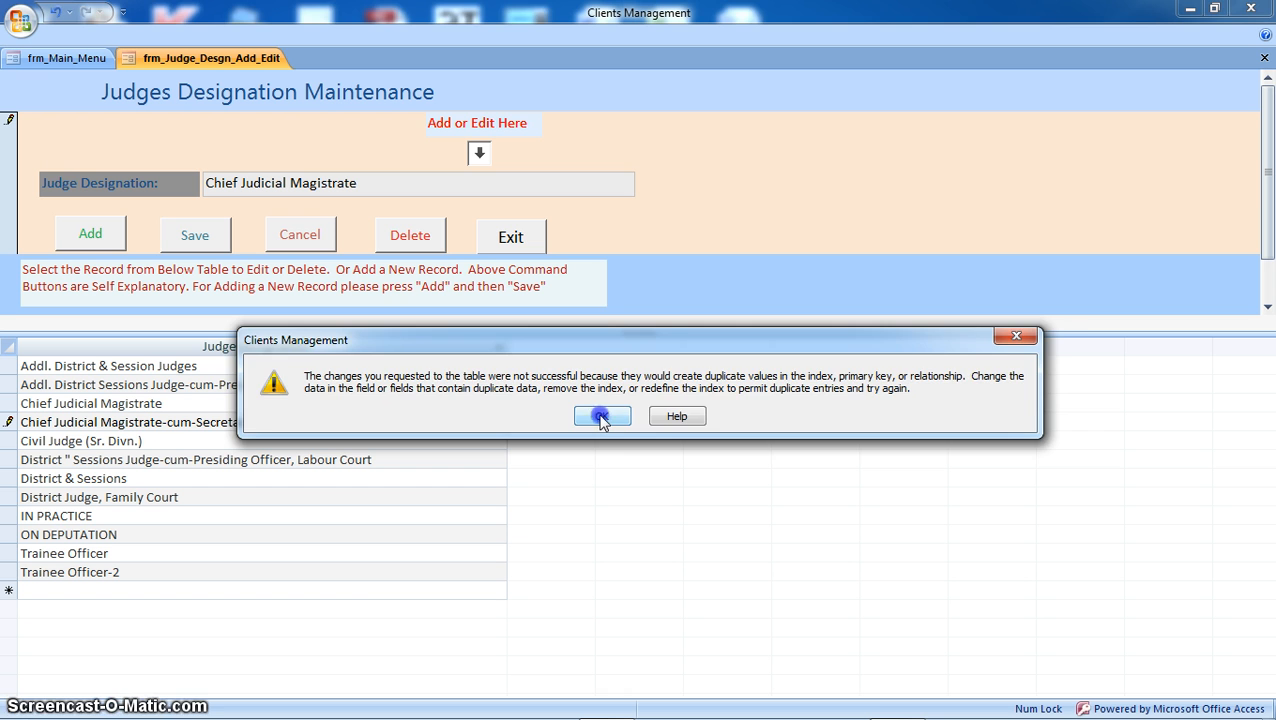
{"action": "left_click", "coordinate": [103, 425]}
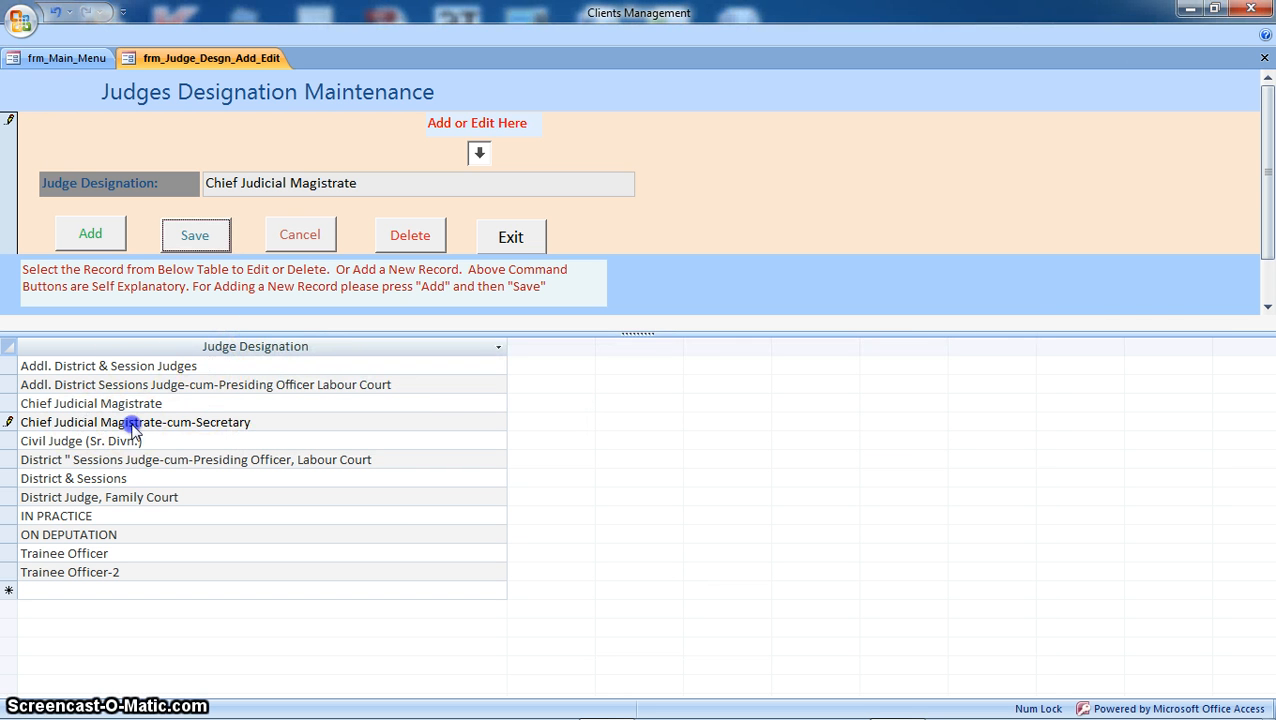
{"action": "left_click", "coordinate": [601, 417]}
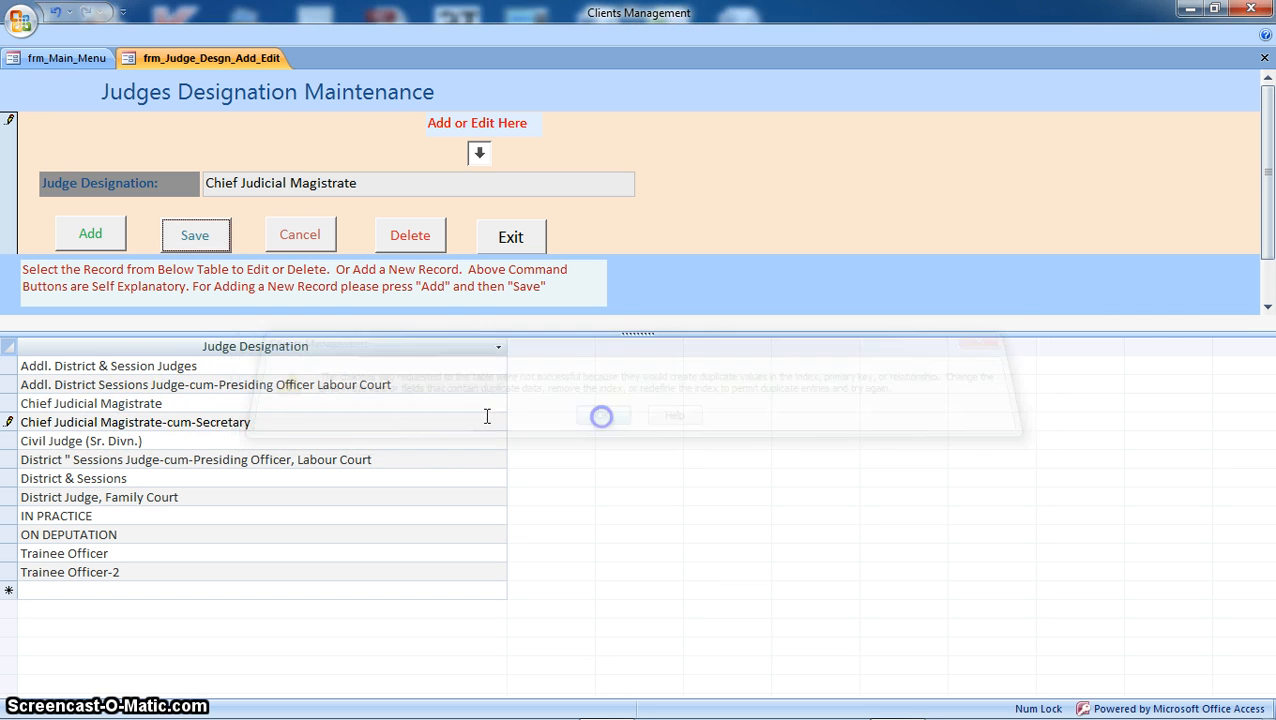
{"action": "left_click", "coordinate": [8, 425]}
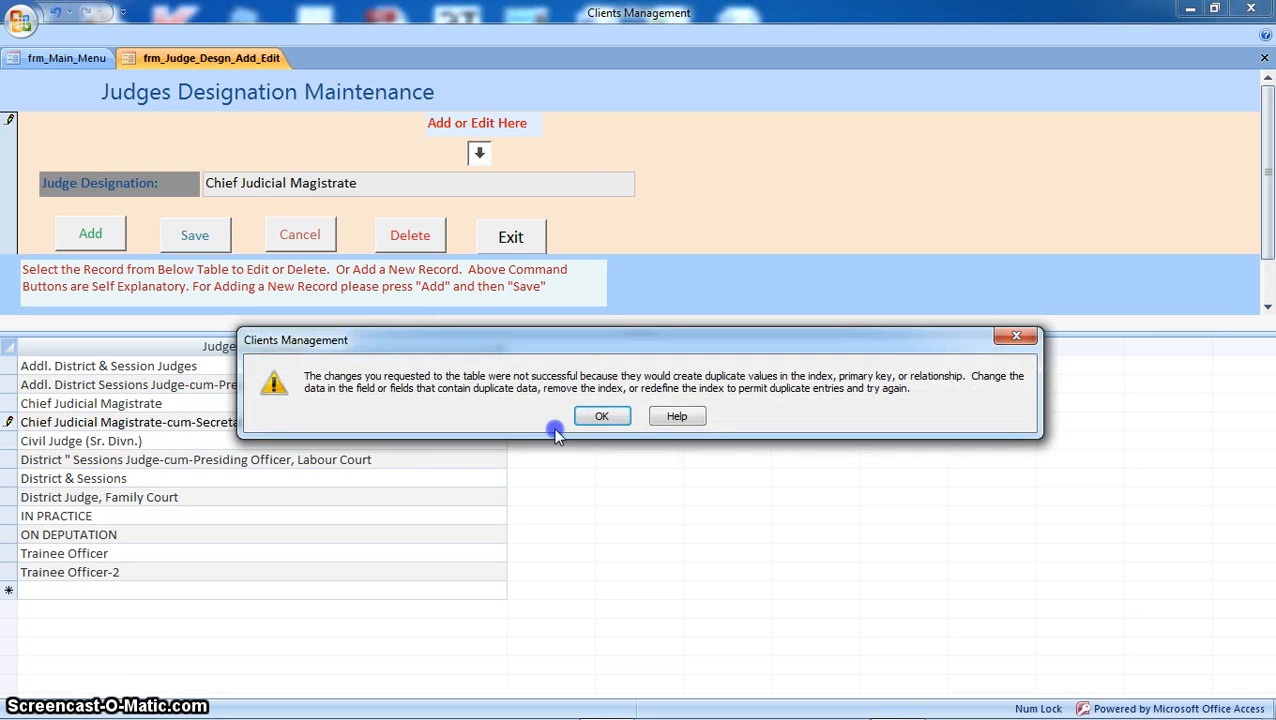
{"action": "left_click", "coordinate": [603, 414]}
{"action": "left_click", "coordinate": [100, 400]}
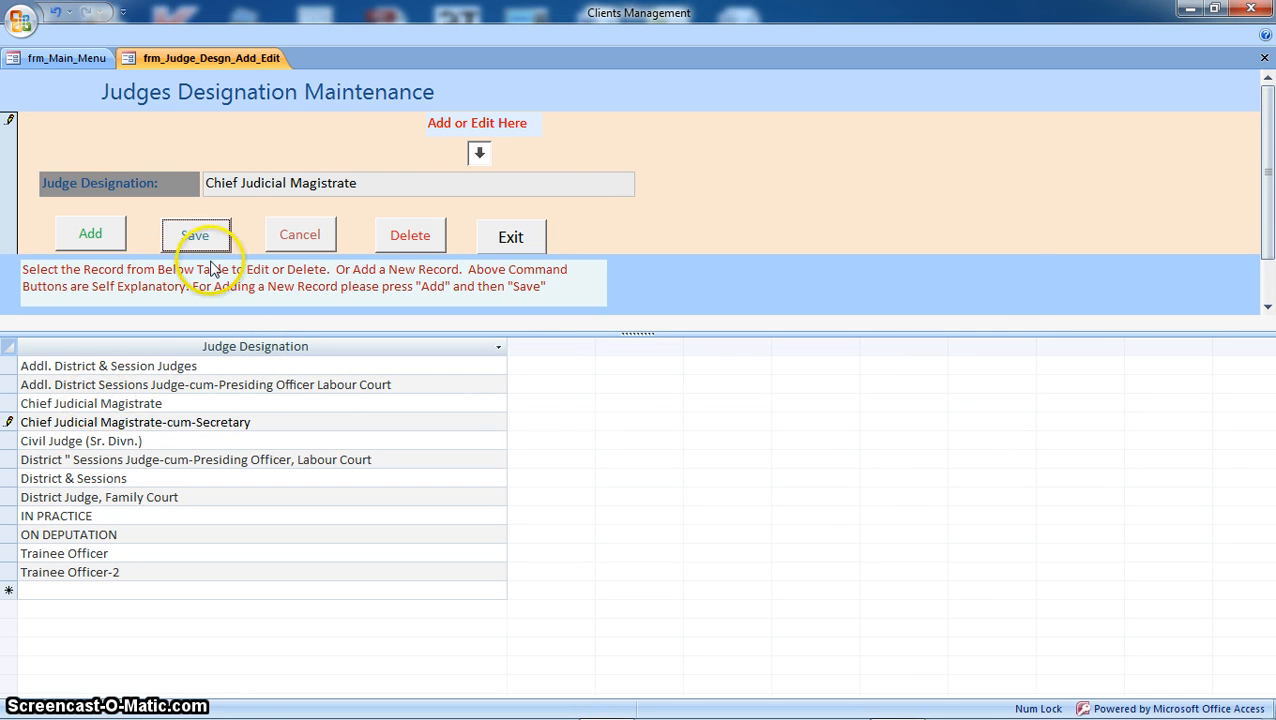
{"action": "left_click", "coordinate": [305, 241]}
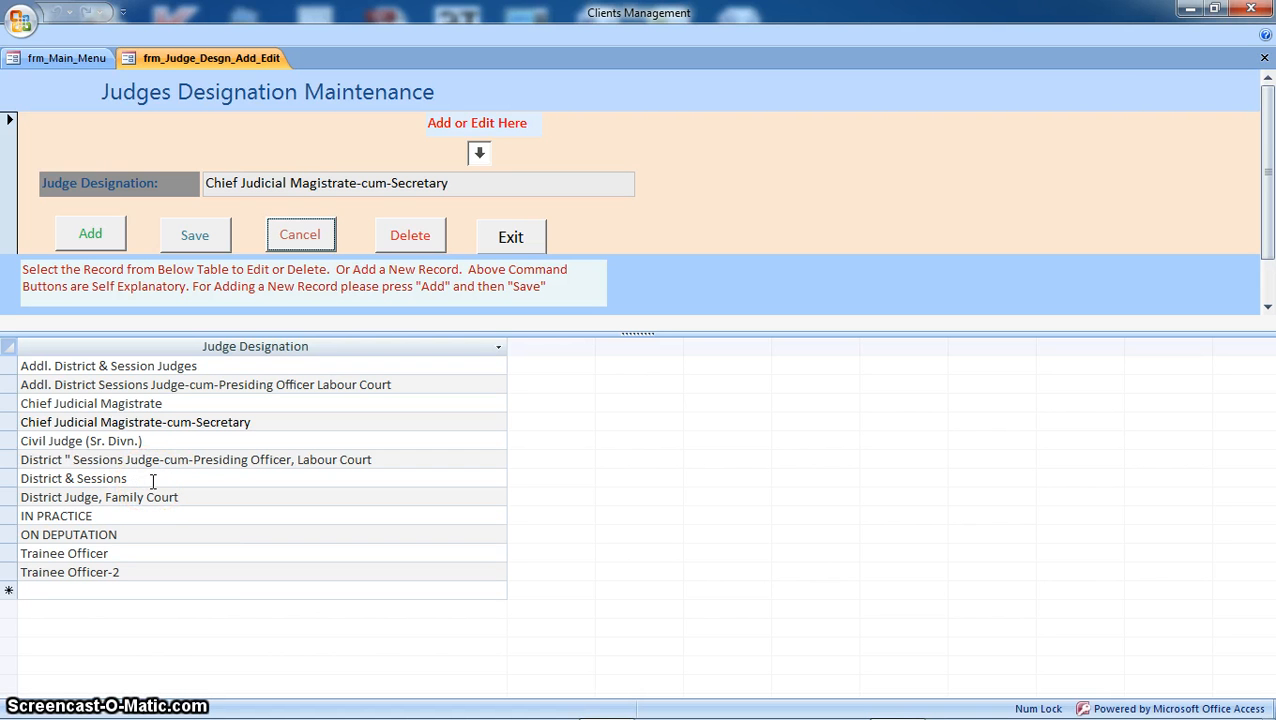
Step: Rename District & Sessions to 'District & Sessions Judge', save, and reselect the record to verify
{"action": "left_click", "coordinate": [156, 479]}
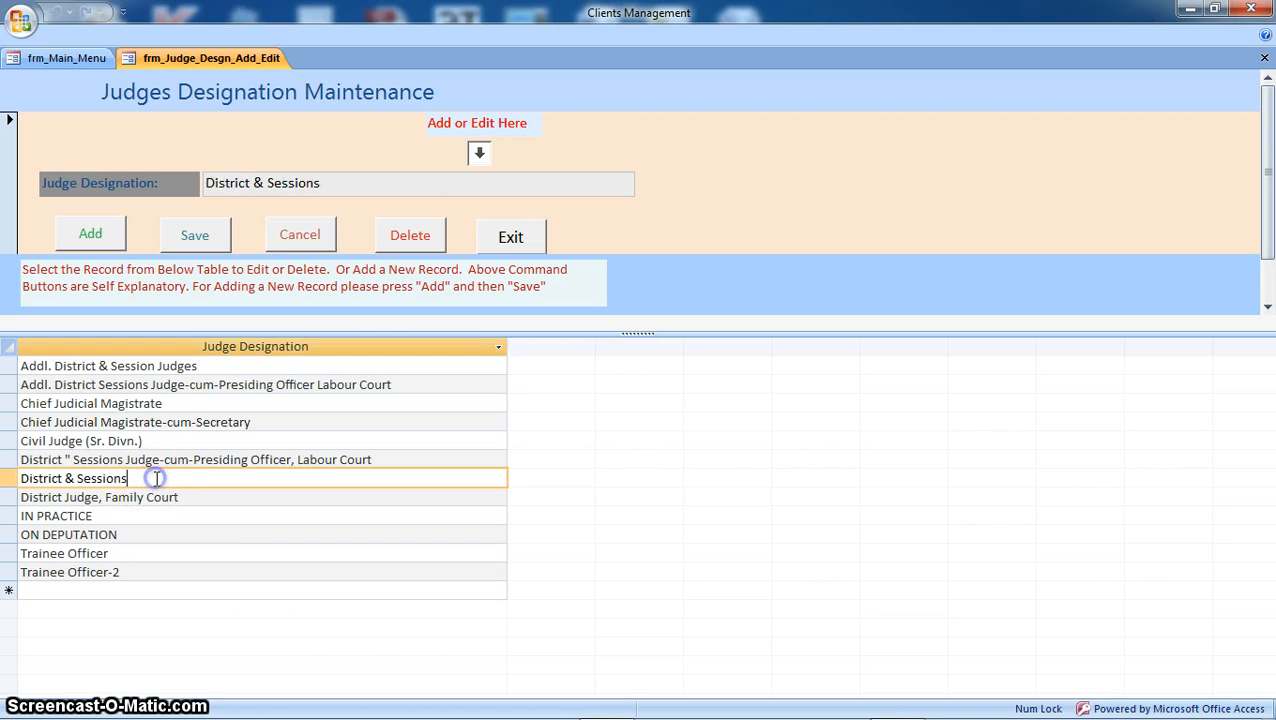
{"action": "left_click", "coordinate": [351, 185]}
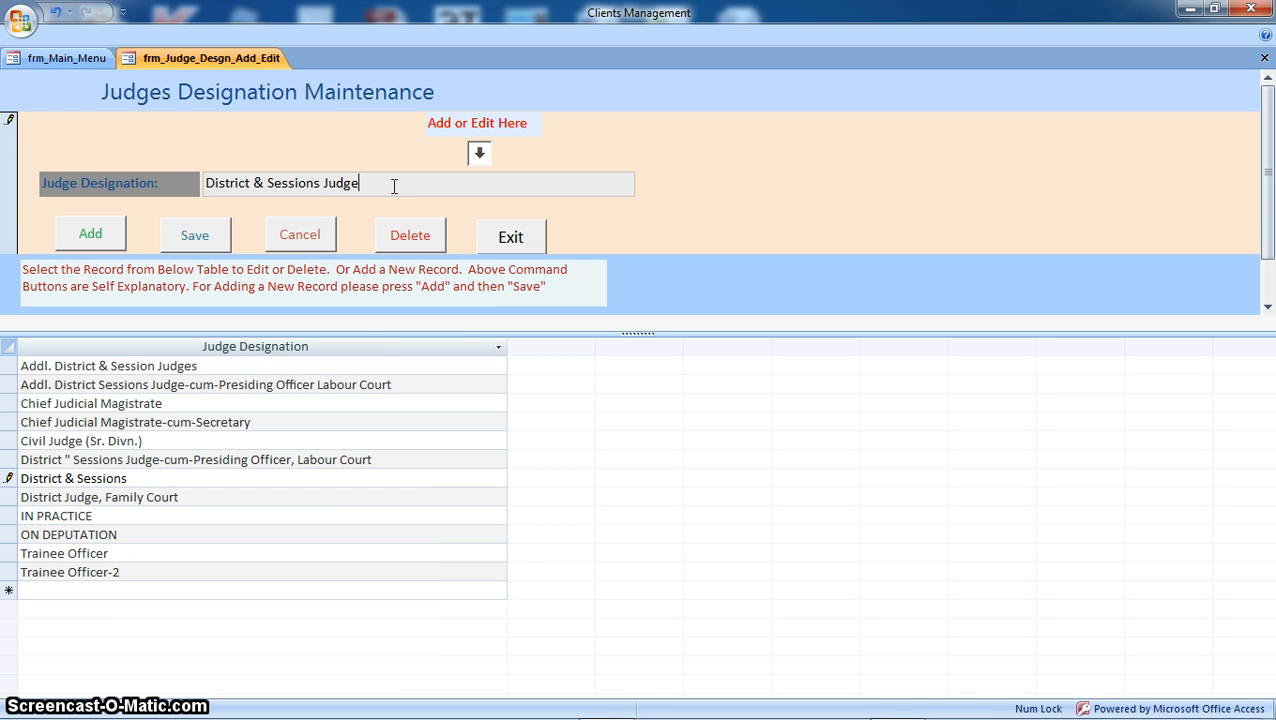
{"action": "left_click", "coordinate": [194, 237]}
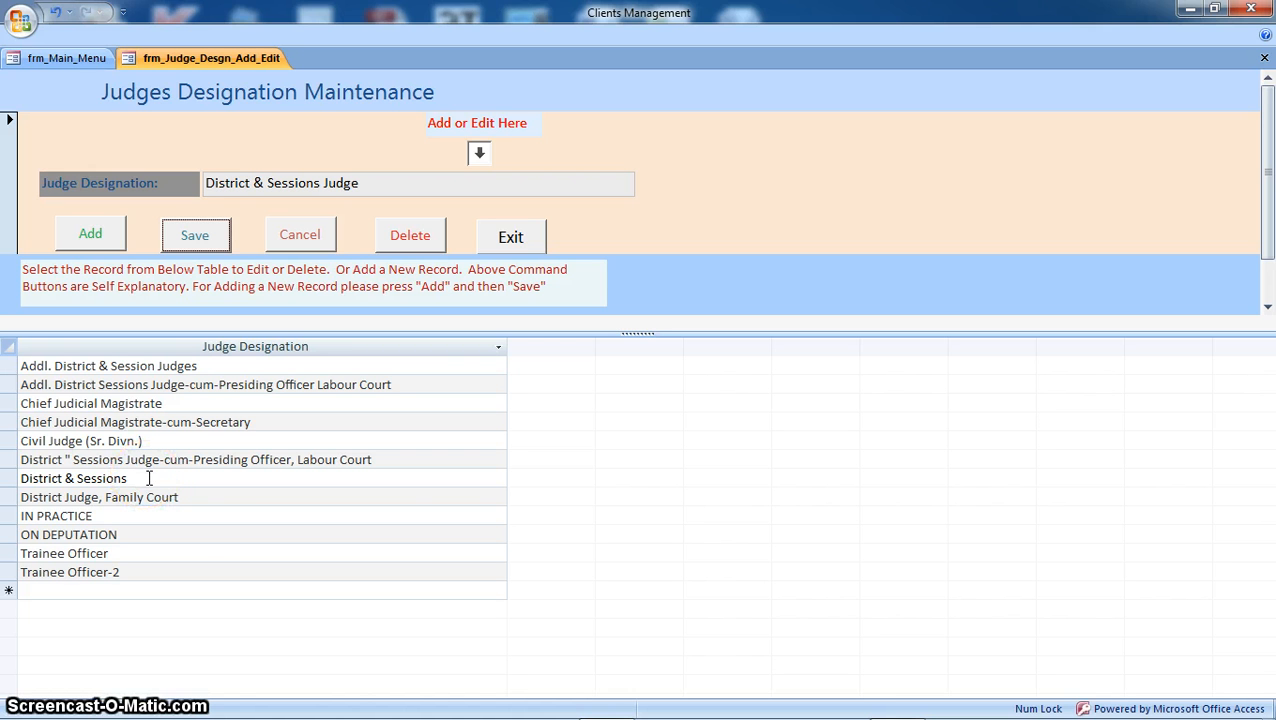
{"action": "left_click", "coordinate": [187, 535]}
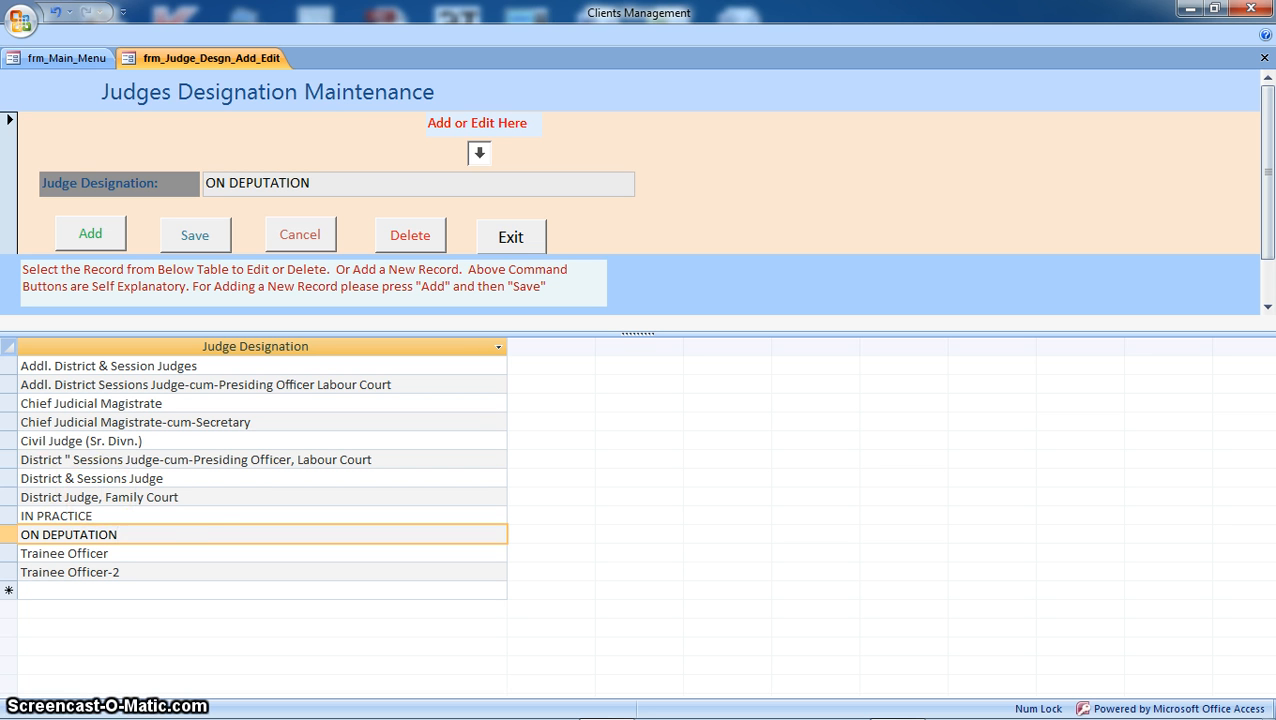
{"action": "left_click", "coordinate": [188, 478]}
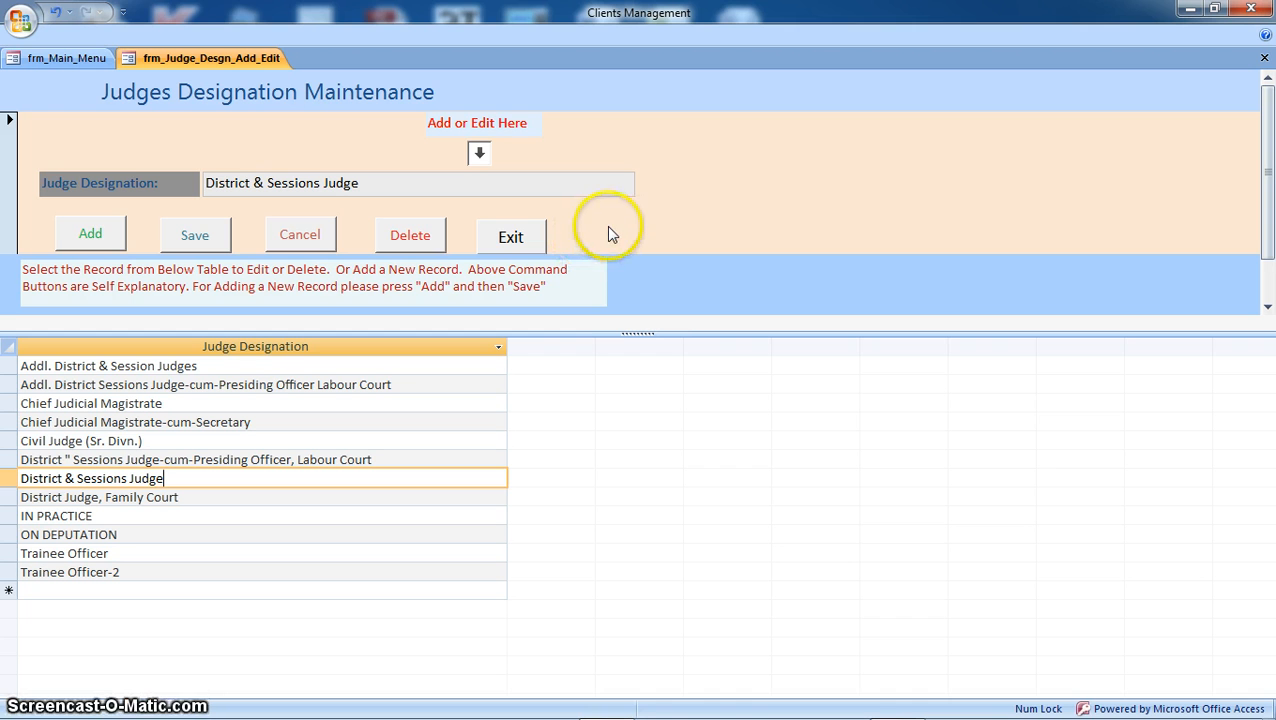
{"action": "left_click", "coordinate": [90, 238]}
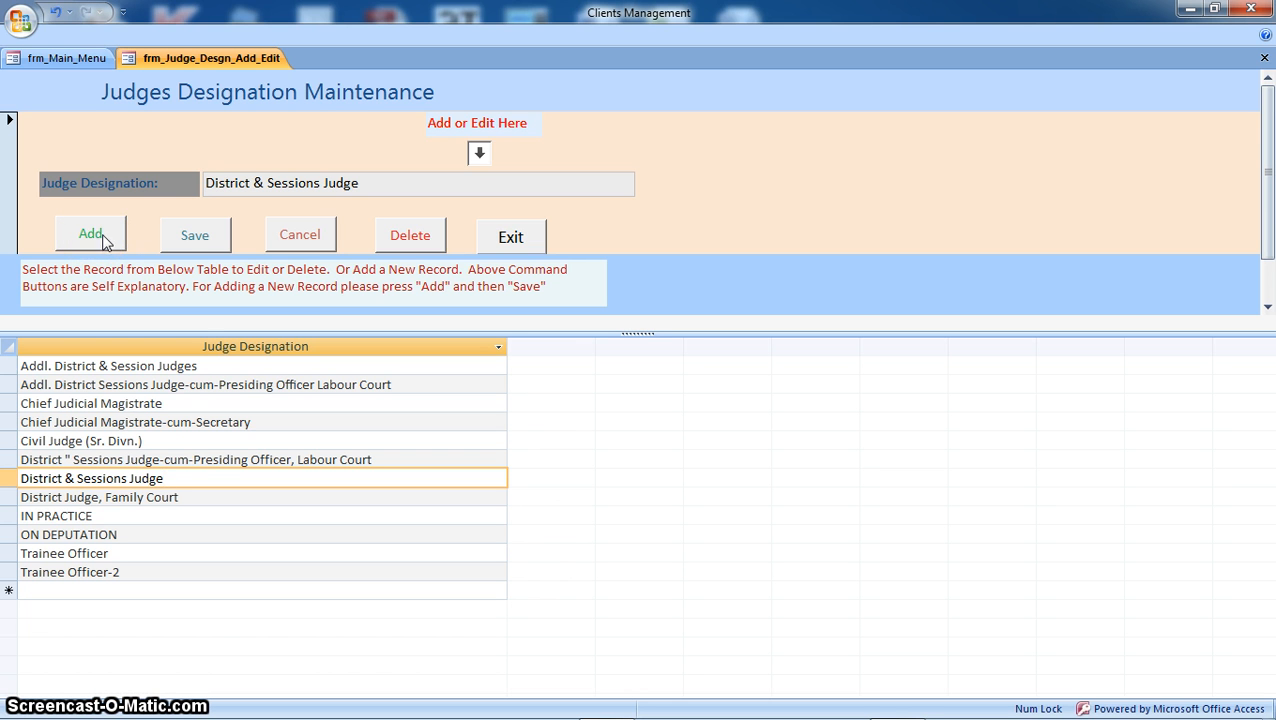
{"action": "left_click", "coordinate": [188, 238]}
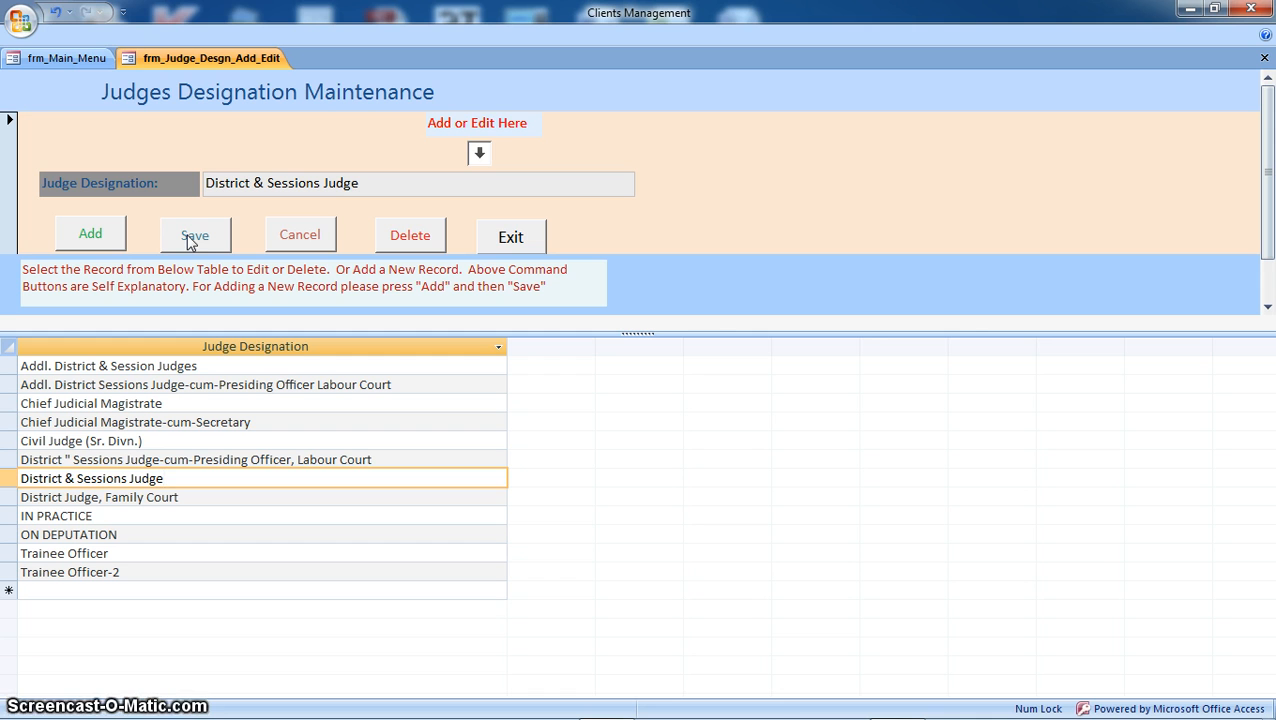
{"action": "left_click", "coordinate": [193, 240]}
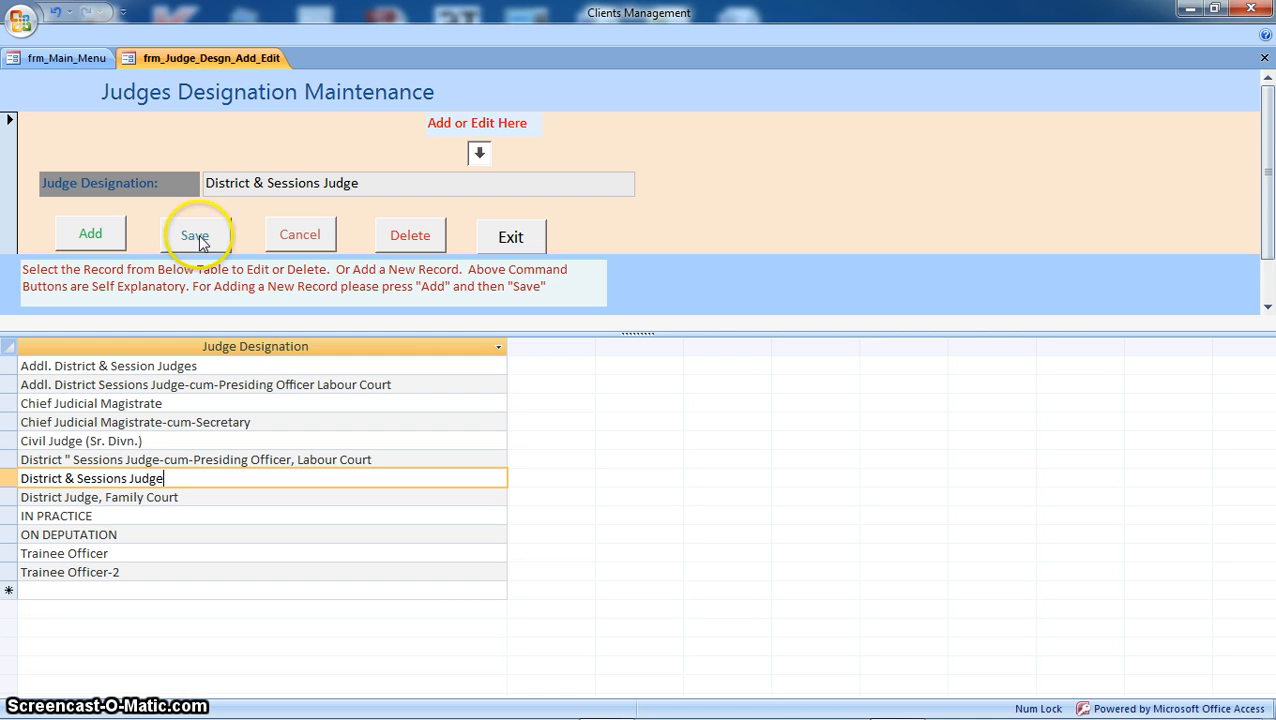
{"action": "left_click", "coordinate": [276, 236]}
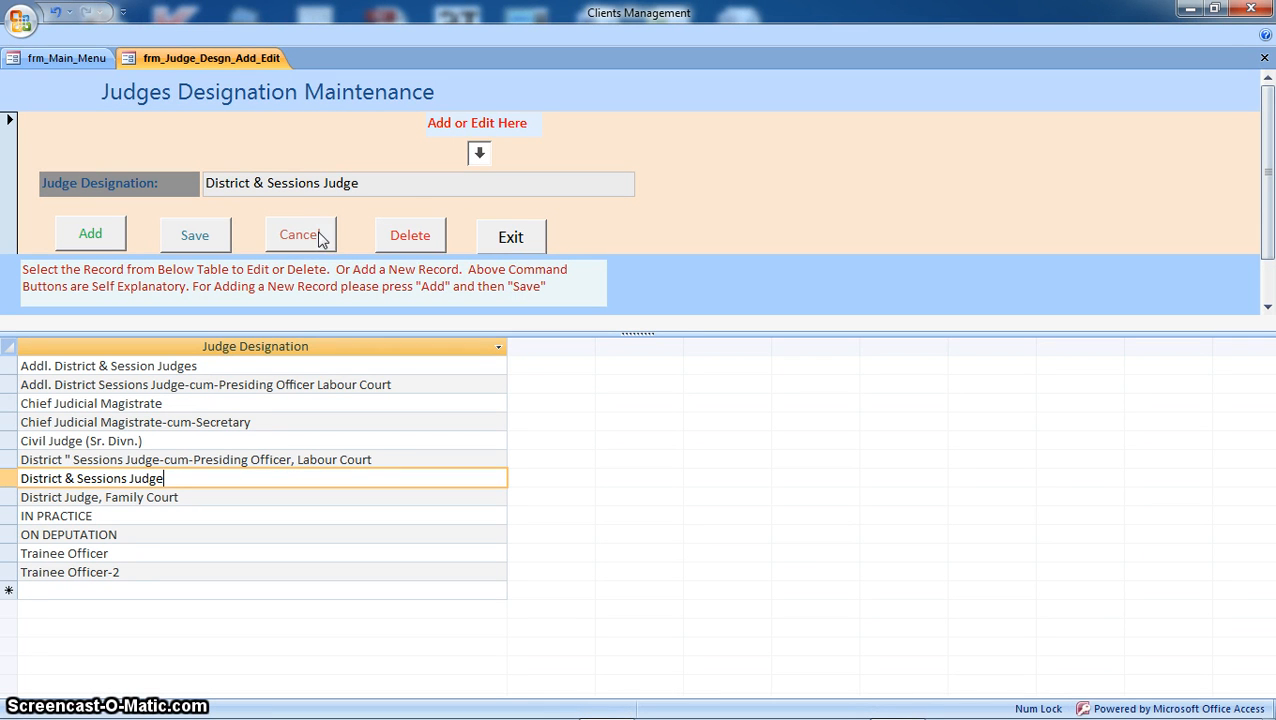
{"action": "left_click", "coordinate": [402, 246]}
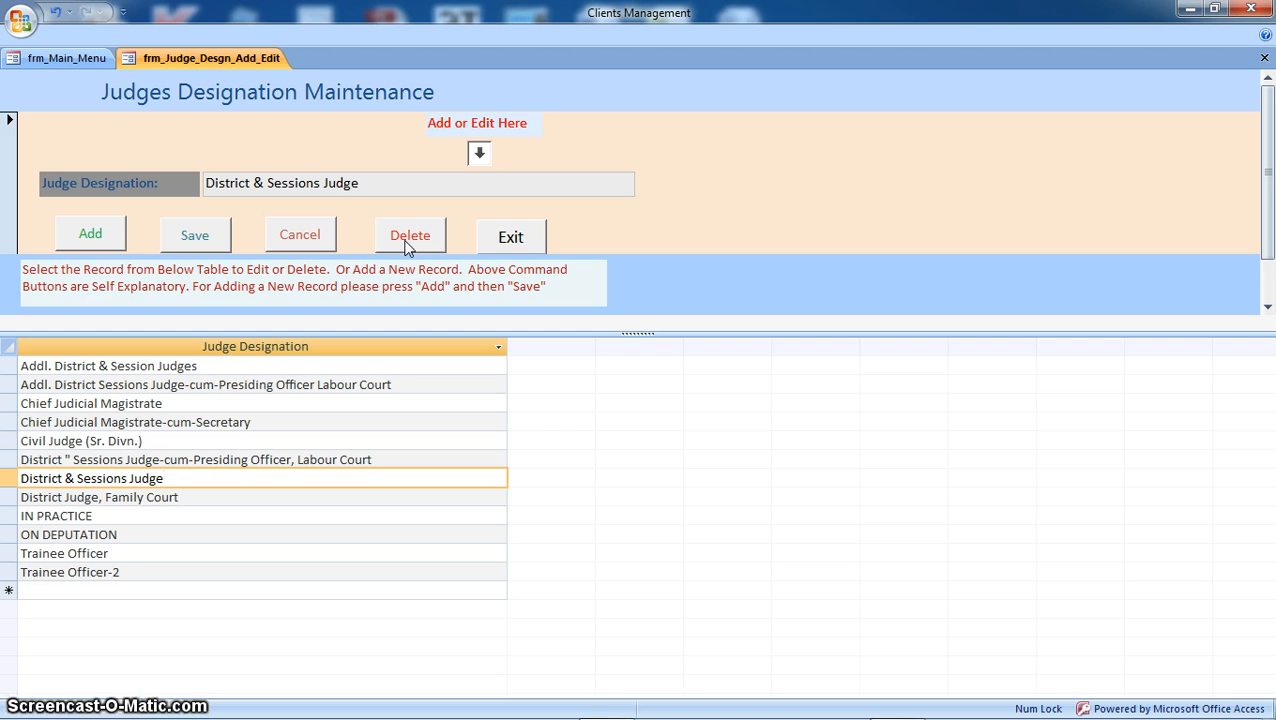
{"action": "left_click", "coordinate": [492, 238]}
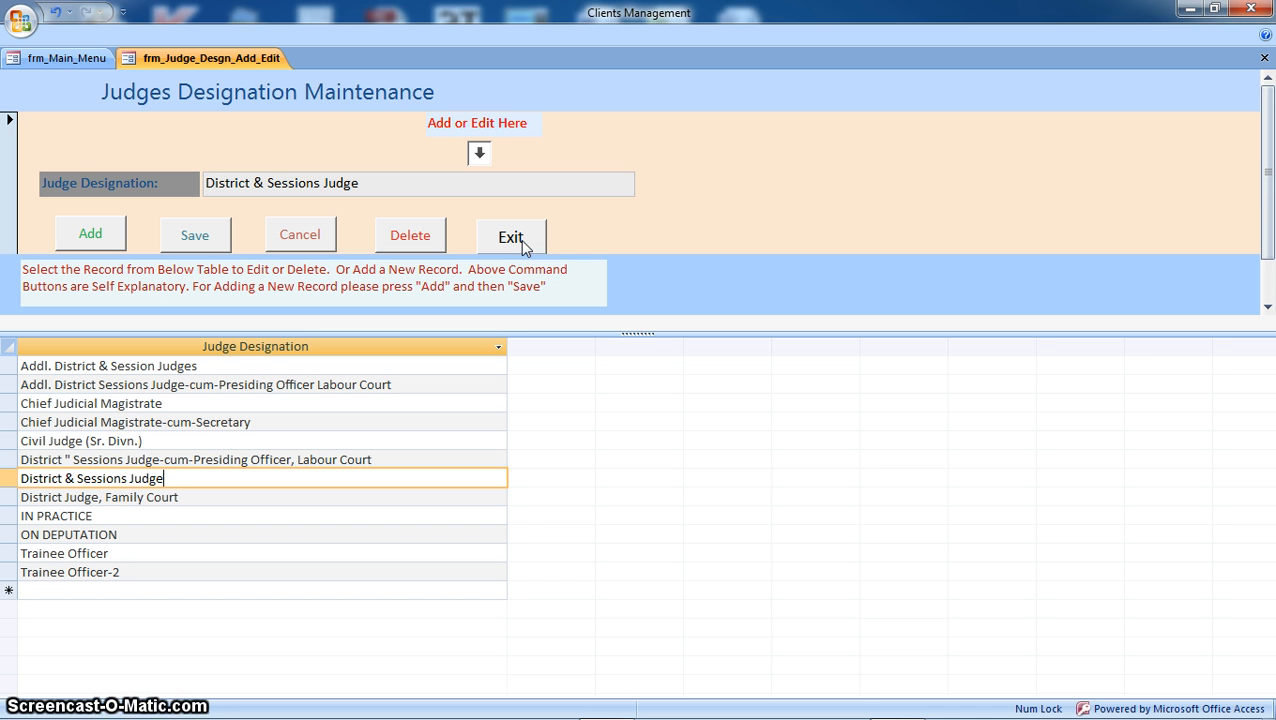
Step: Exit the designations form and open Add Courts/Judges from the Main Menu
{"action": "left_click", "coordinate": [514, 236]}
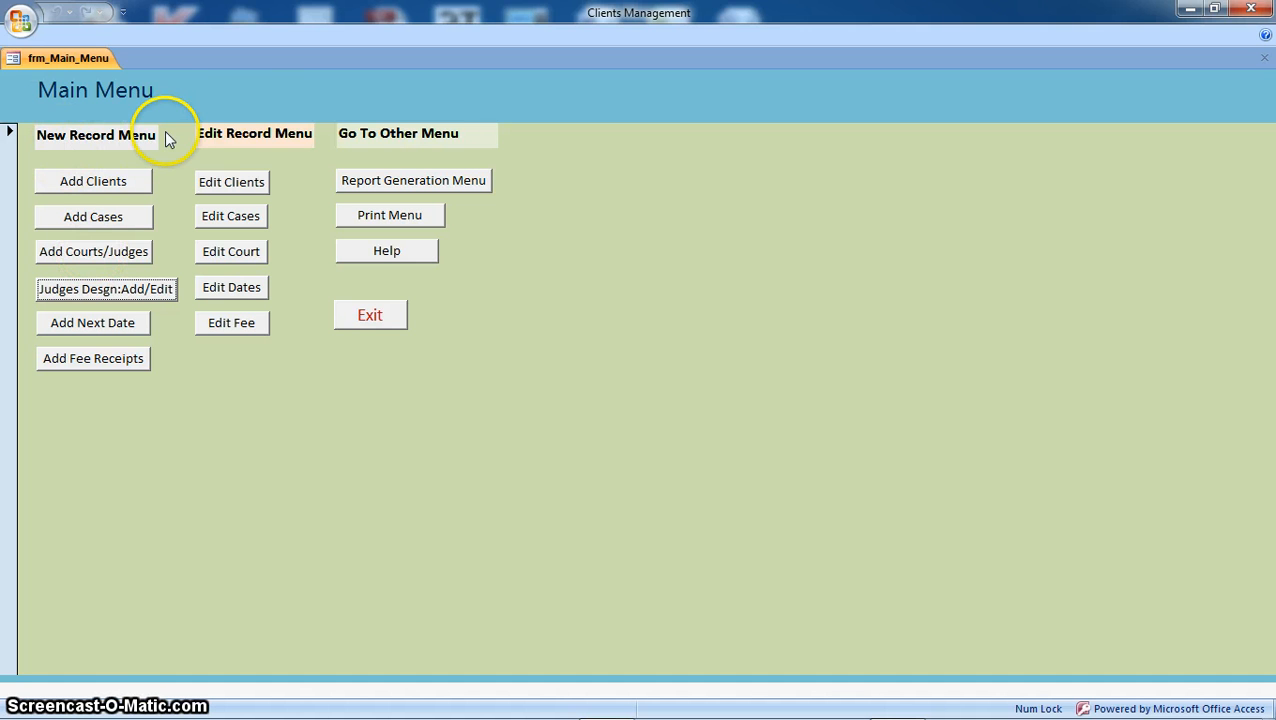
{"action": "left_click", "coordinate": [107, 256]}
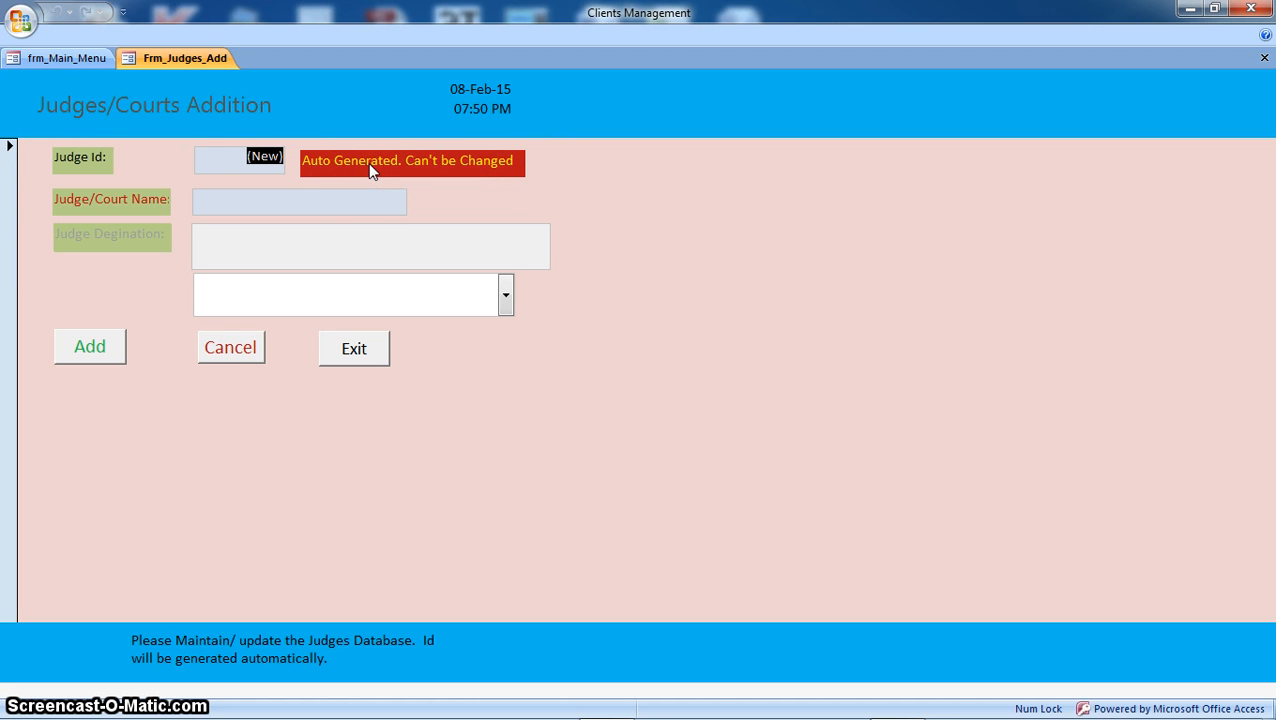
Step: Enter the judge's name in Judge/Court Name and set the designation to ON DEPUTATION
{"action": "left_click", "coordinate": [303, 200]}
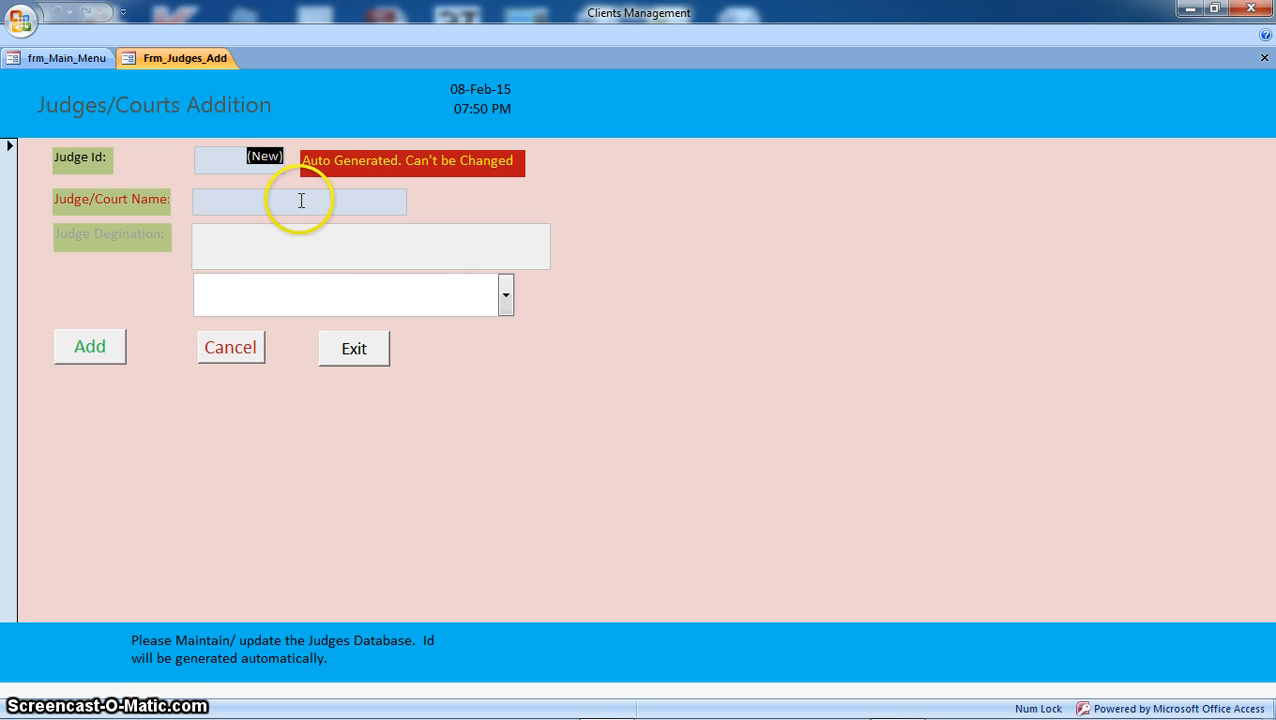
{"action": "left_click", "coordinate": [301, 200]}
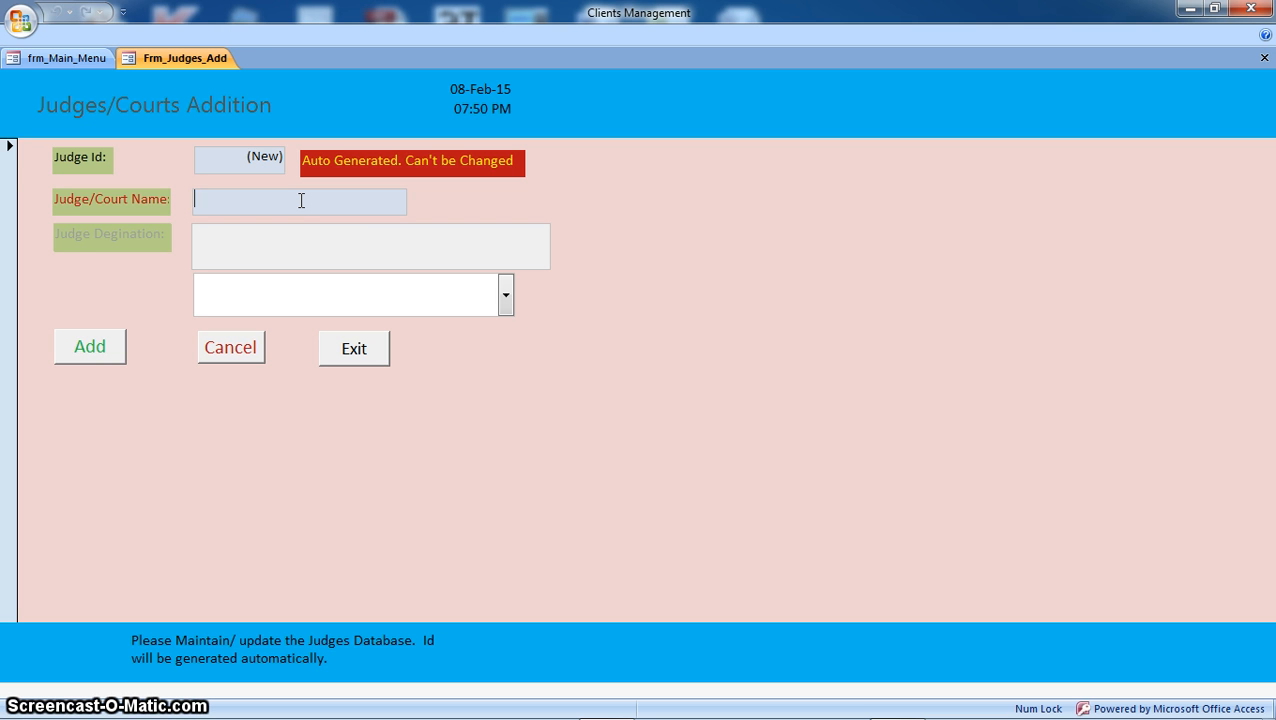
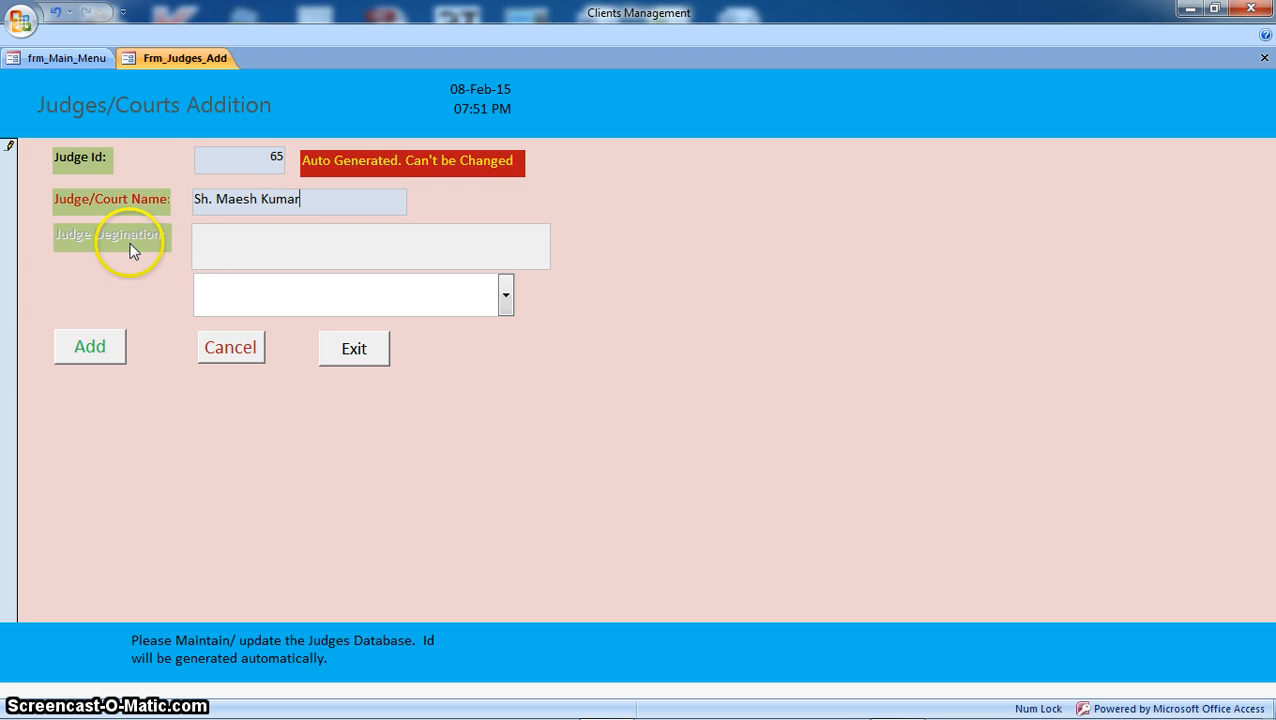
{"action": "left_click", "coordinate": [168, 245]}
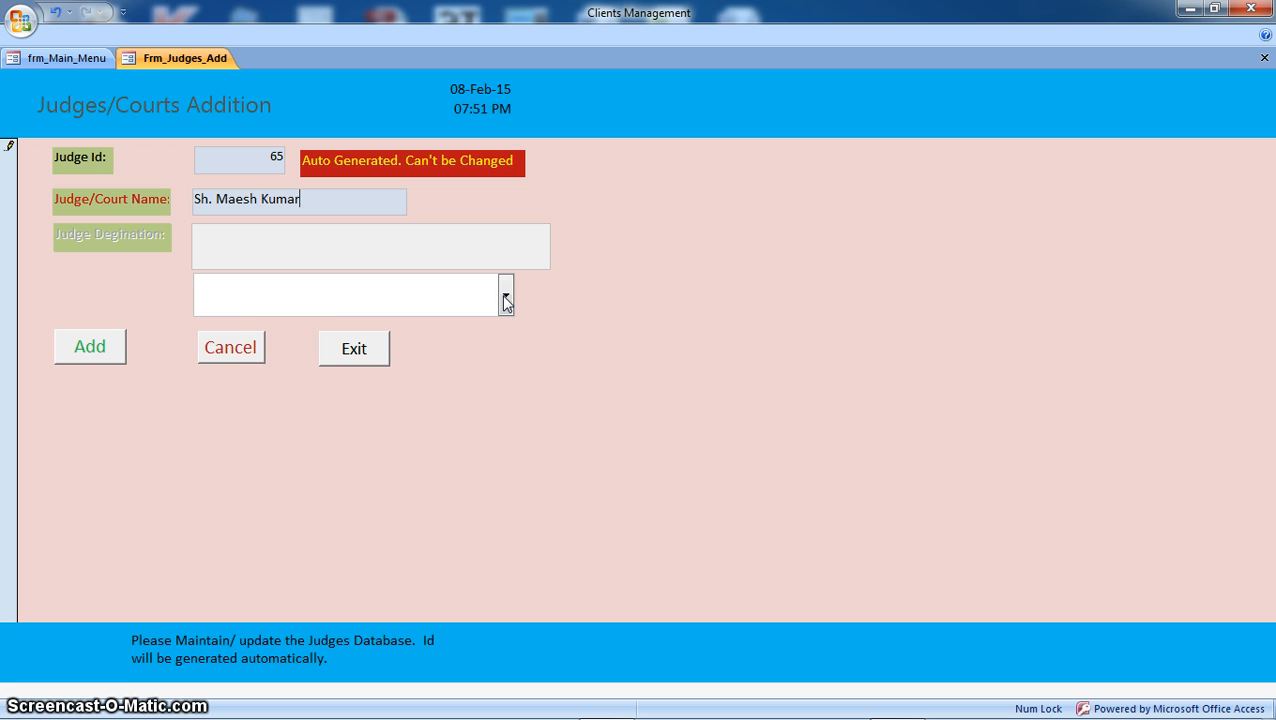
{"action": "left_click", "coordinate": [504, 298]}
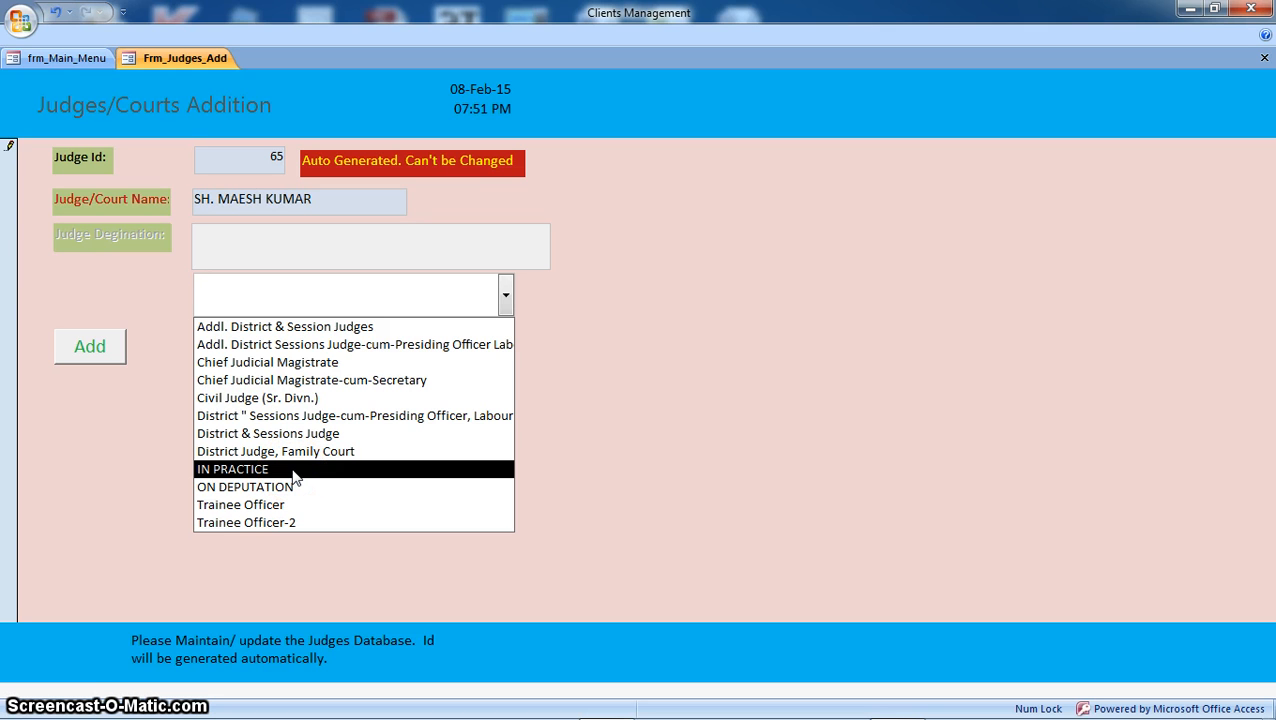
{"action": "left_click", "coordinate": [305, 476]}
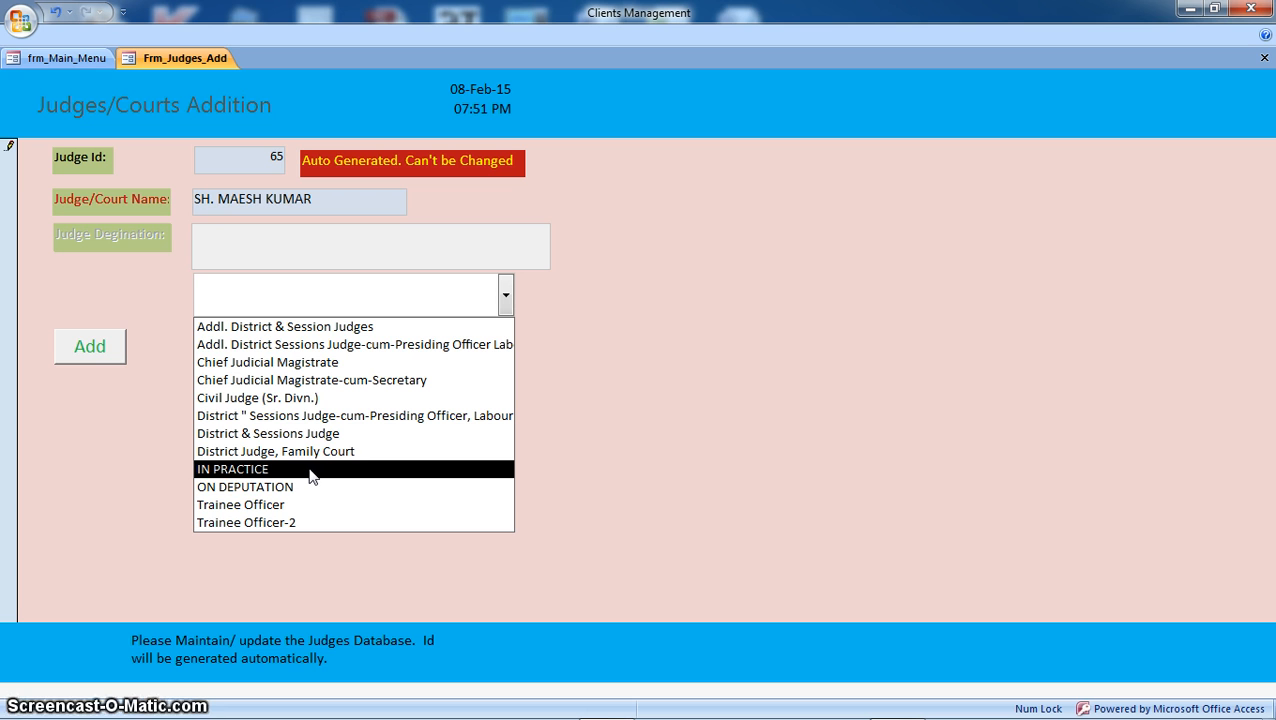
{"action": "left_click", "coordinate": [333, 486]}
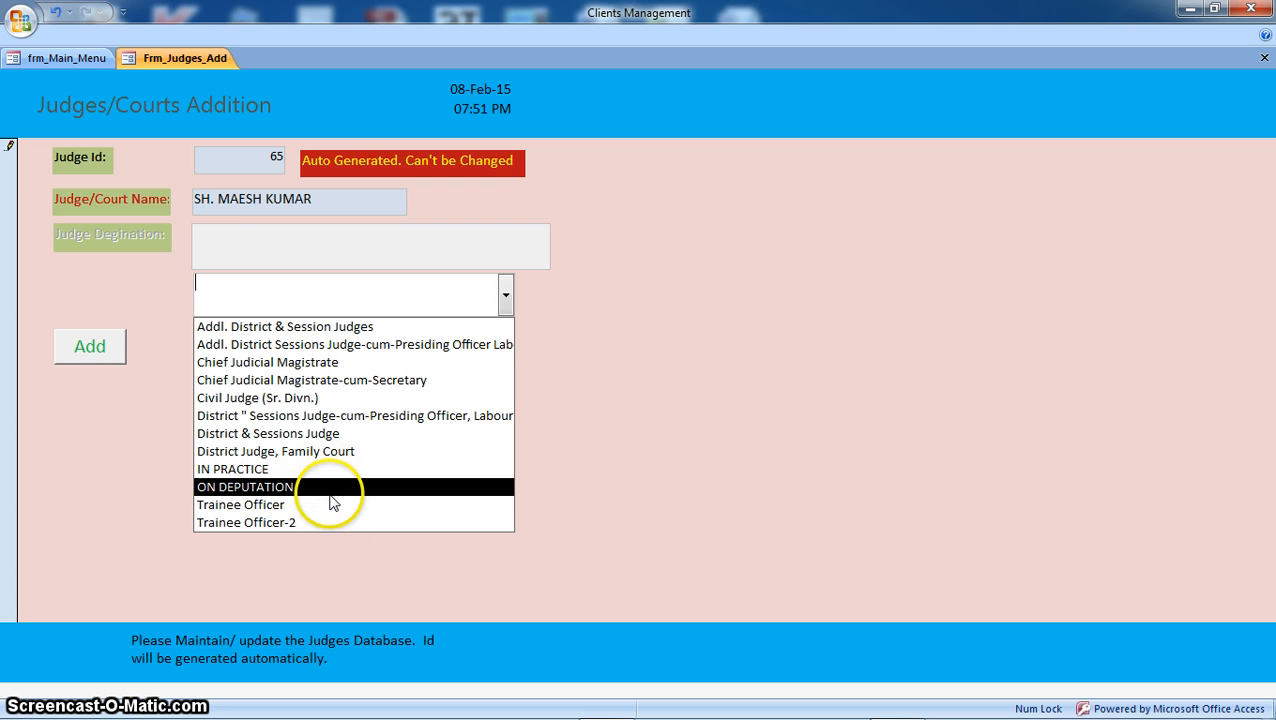
{"action": "left_click", "coordinate": [336, 486]}
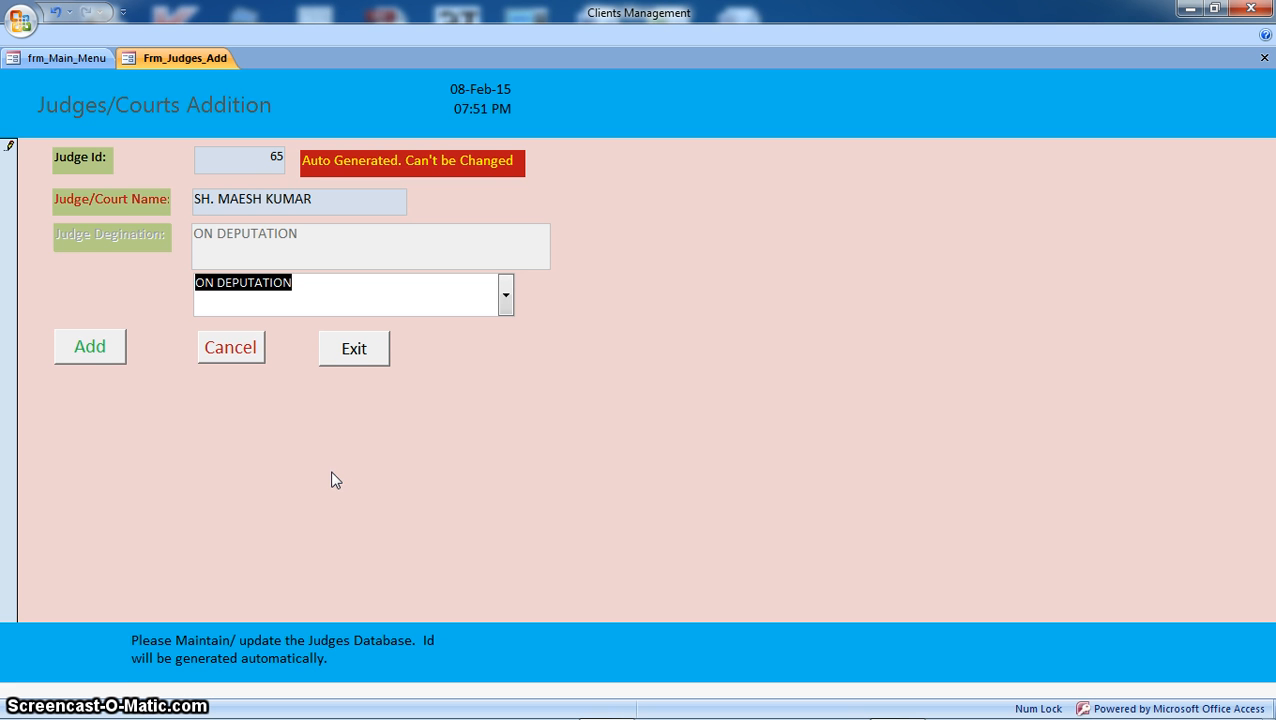
Step: Add the new judge record, then exit the Judges/Courts Addition form
{"action": "left_click", "coordinate": [67, 281]}
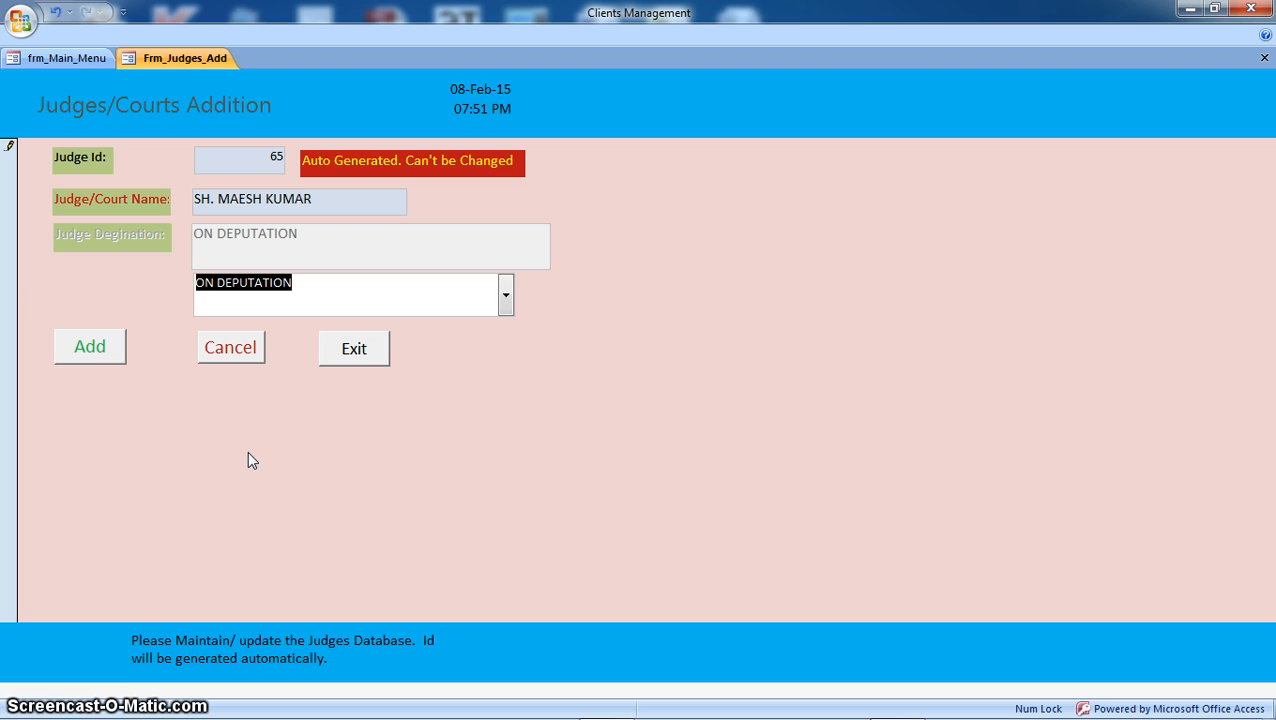
{"action": "left_click", "coordinate": [88, 352]}
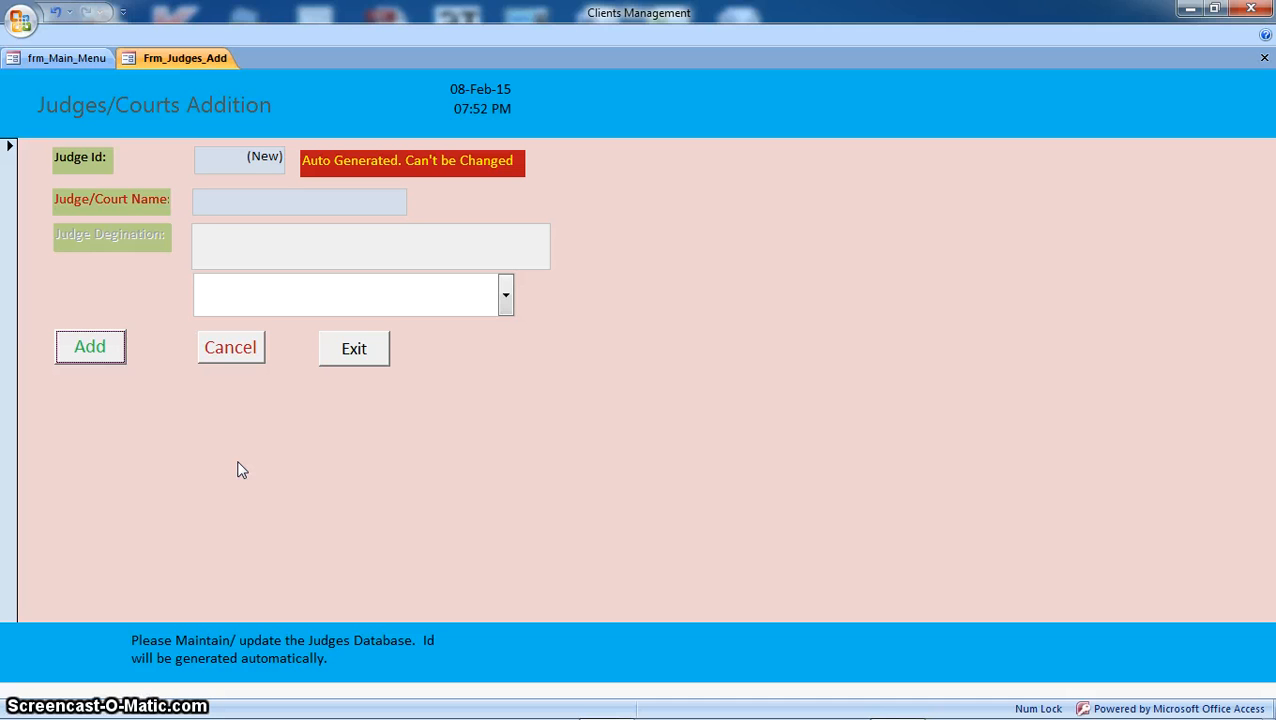
{"action": "left_click", "coordinate": [356, 352]}
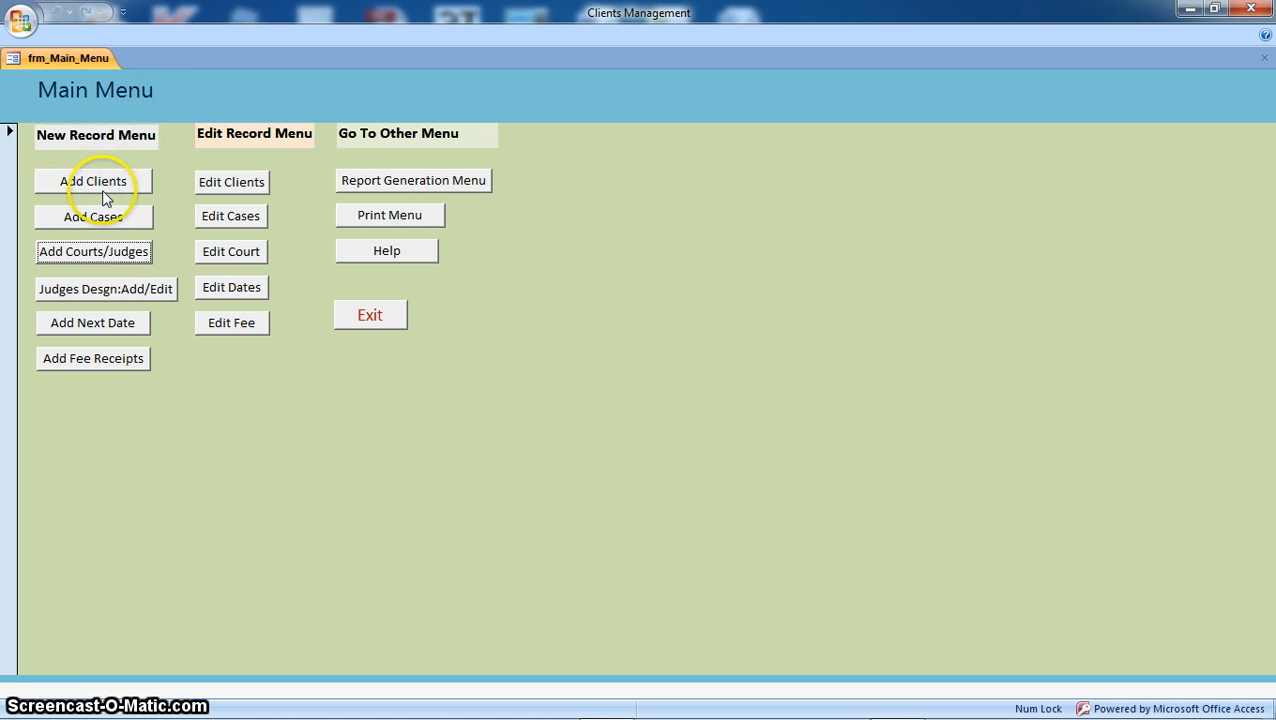
Step: Open Add Cases from the Main Menu to get a blank Case Detail: Enter New Case record
{"action": "left_click", "coordinate": [104, 221]}
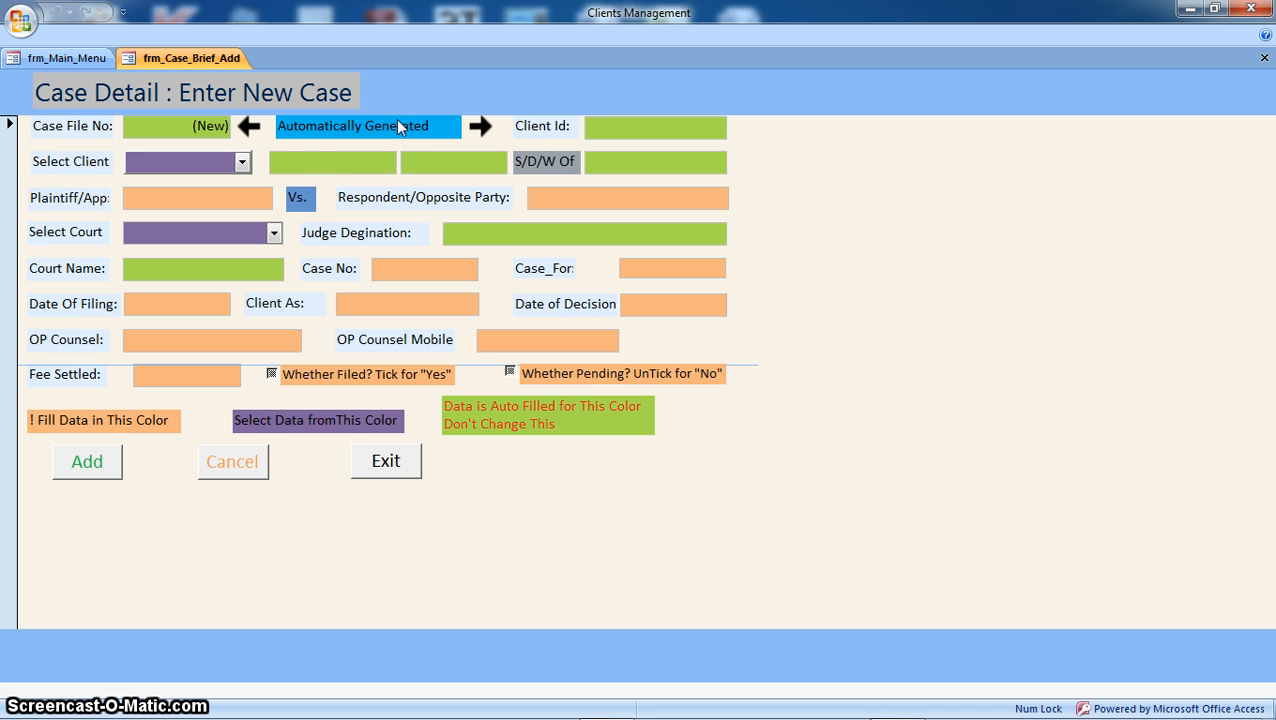
Step: Pick the client from the Select Client list, jumping with R, so Client Id 254 fills in
{"action": "left_click", "coordinate": [242, 162]}
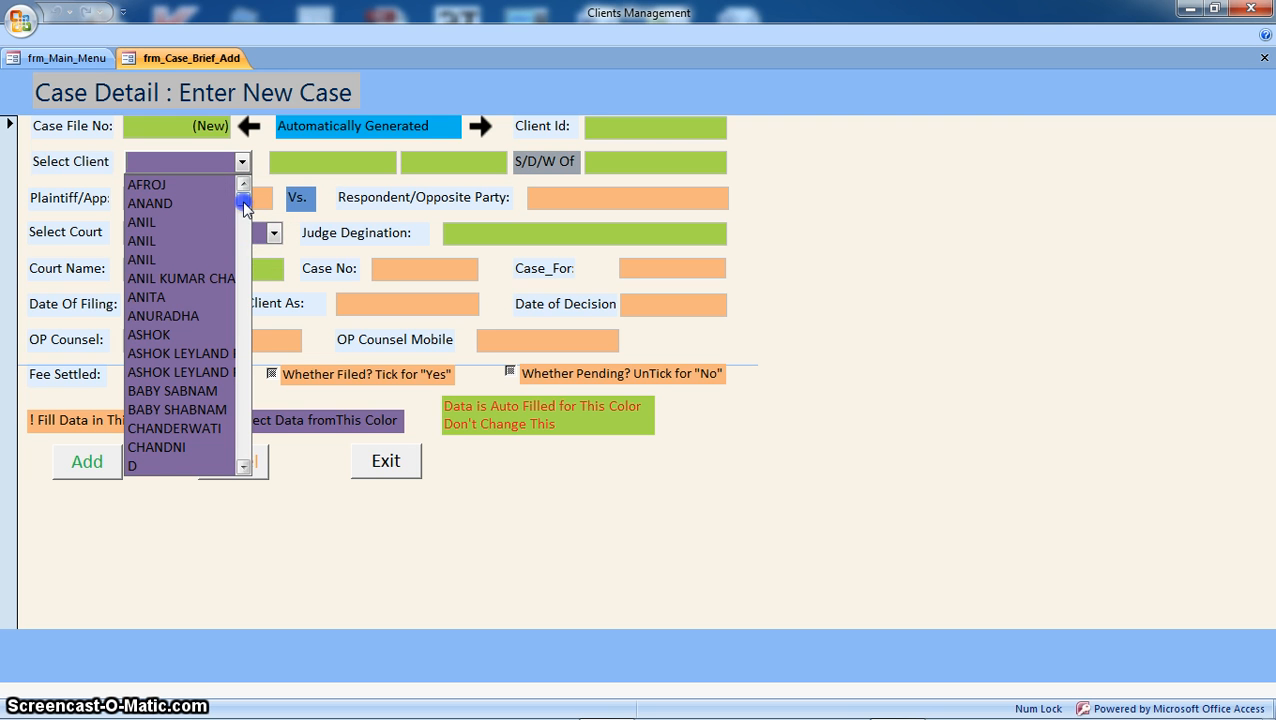
{"action": "left_click_drag", "start_coordinate": [244, 205], "coordinate": [251, 248]}
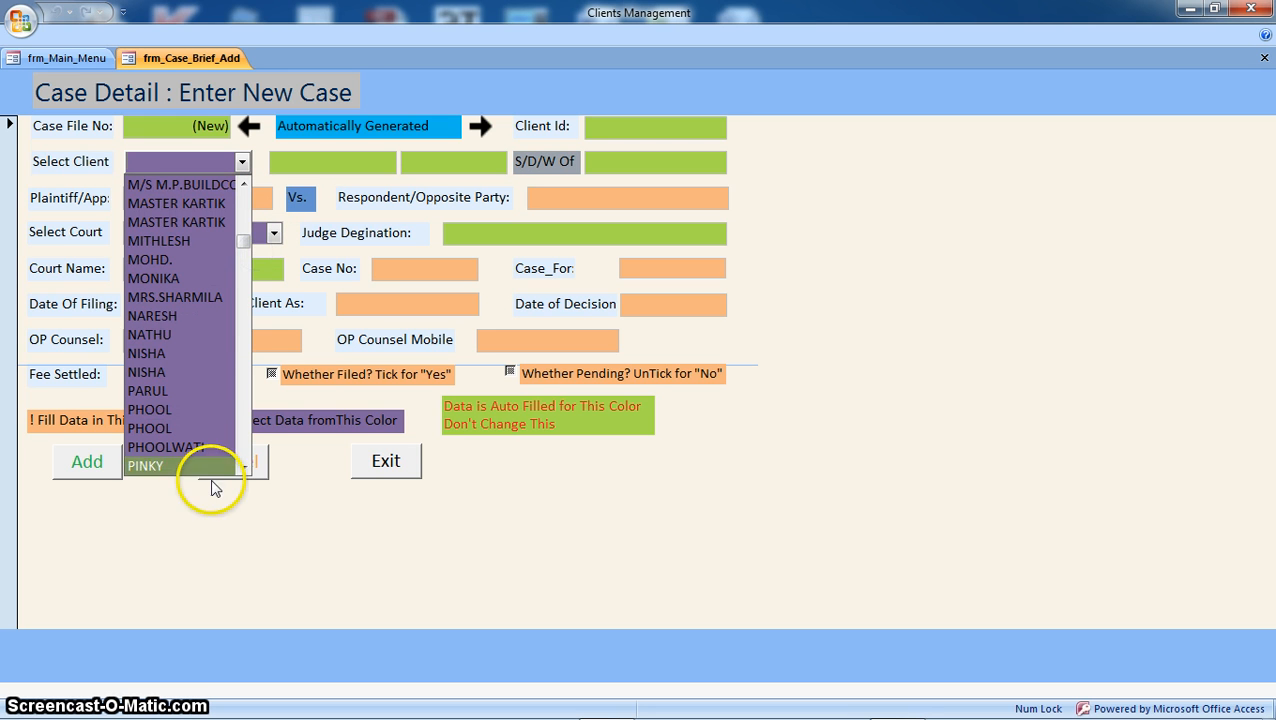
{"action": "type", "text": "RACHNA"}
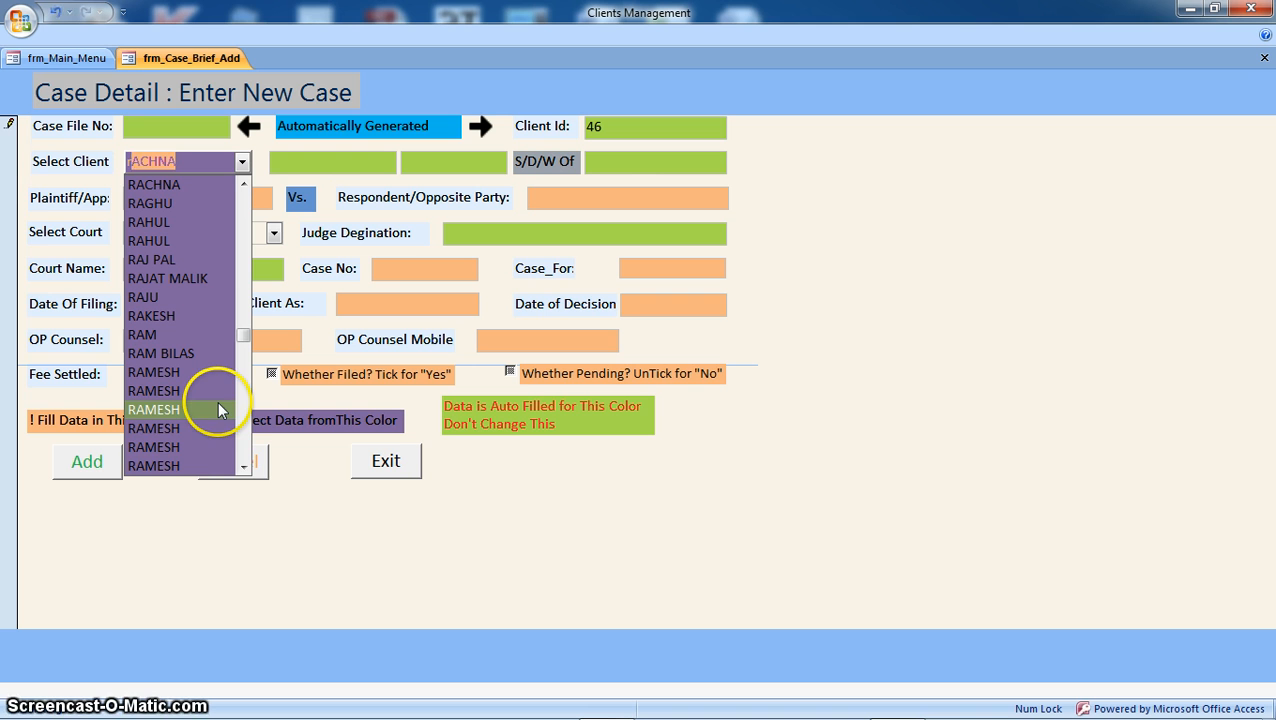
{"action": "left_click", "coordinate": [243, 468]}
{"action": "left_click", "coordinate": [243, 468]}
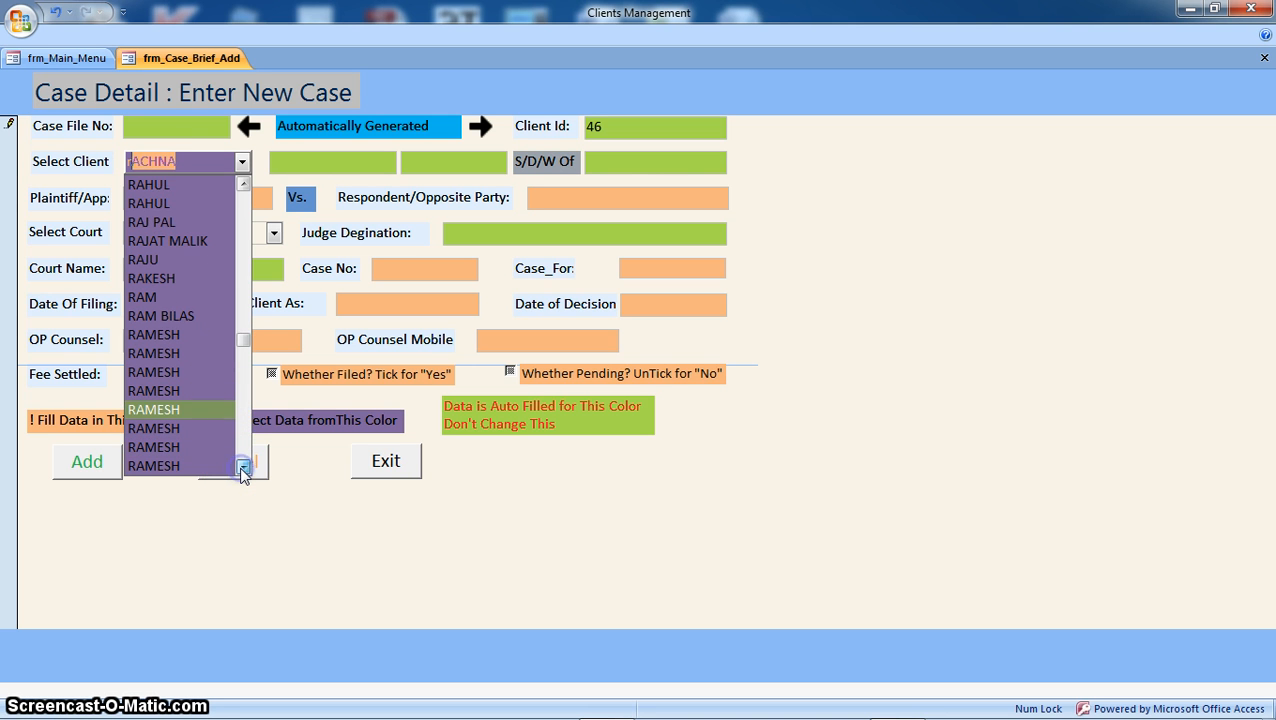
{"action": "left_click", "coordinate": [243, 468]}
{"action": "left_click", "coordinate": [243, 468]}
{"action": "left_click", "coordinate": [243, 468]}
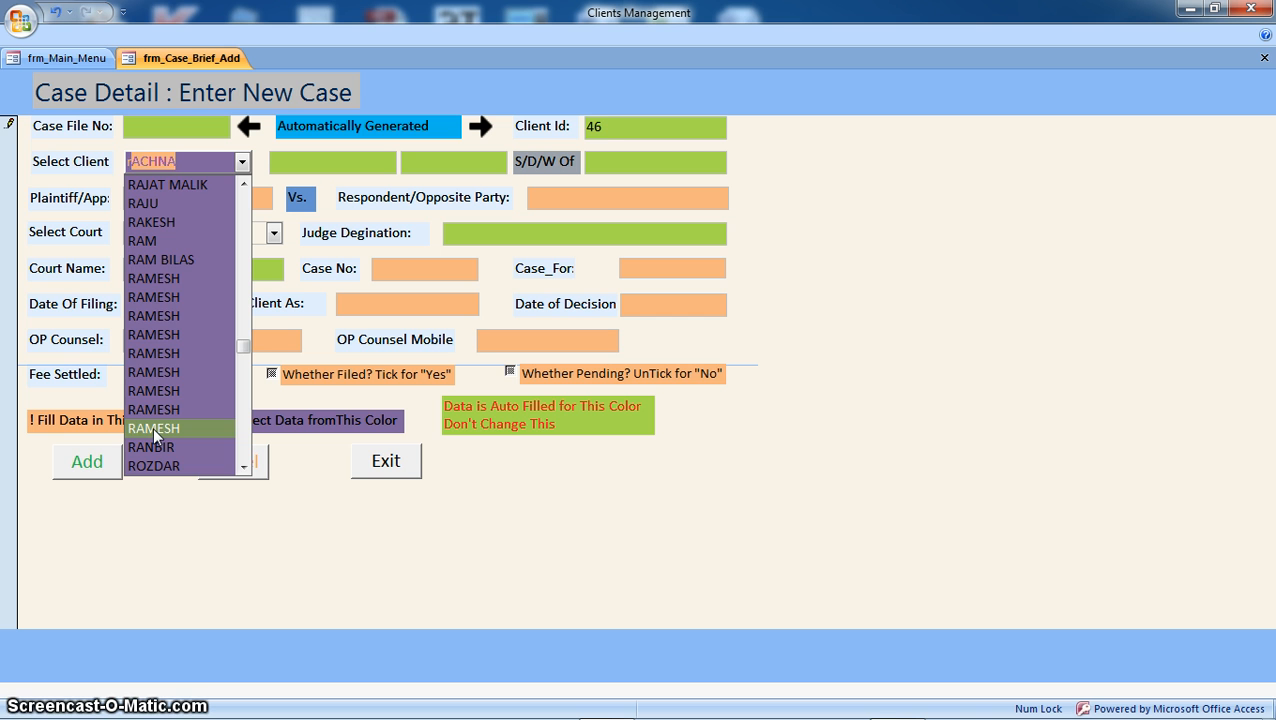
{"action": "left_click", "coordinate": [153, 427]}
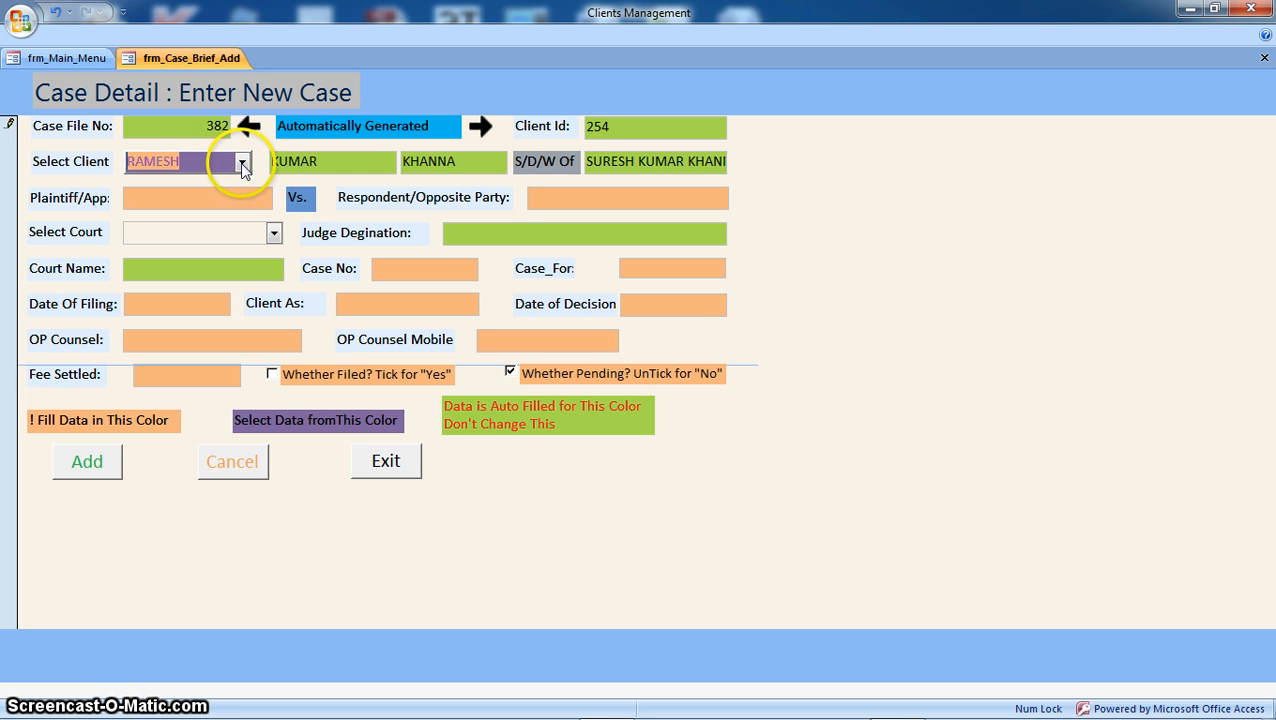
Step: Recheck the client list without changing the choice, then go to the Plaintiff/App field
{"action": "left_click", "coordinate": [241, 163]}
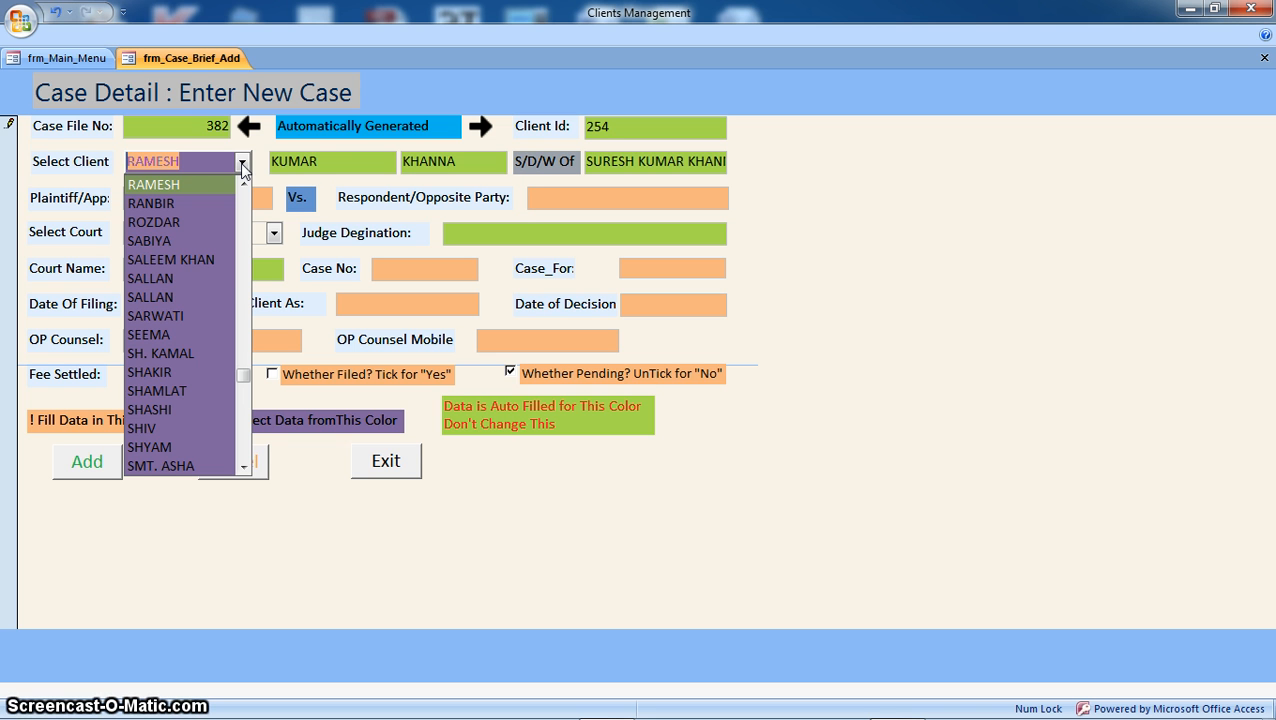
{"action": "left_click", "coordinate": [906, 242]}
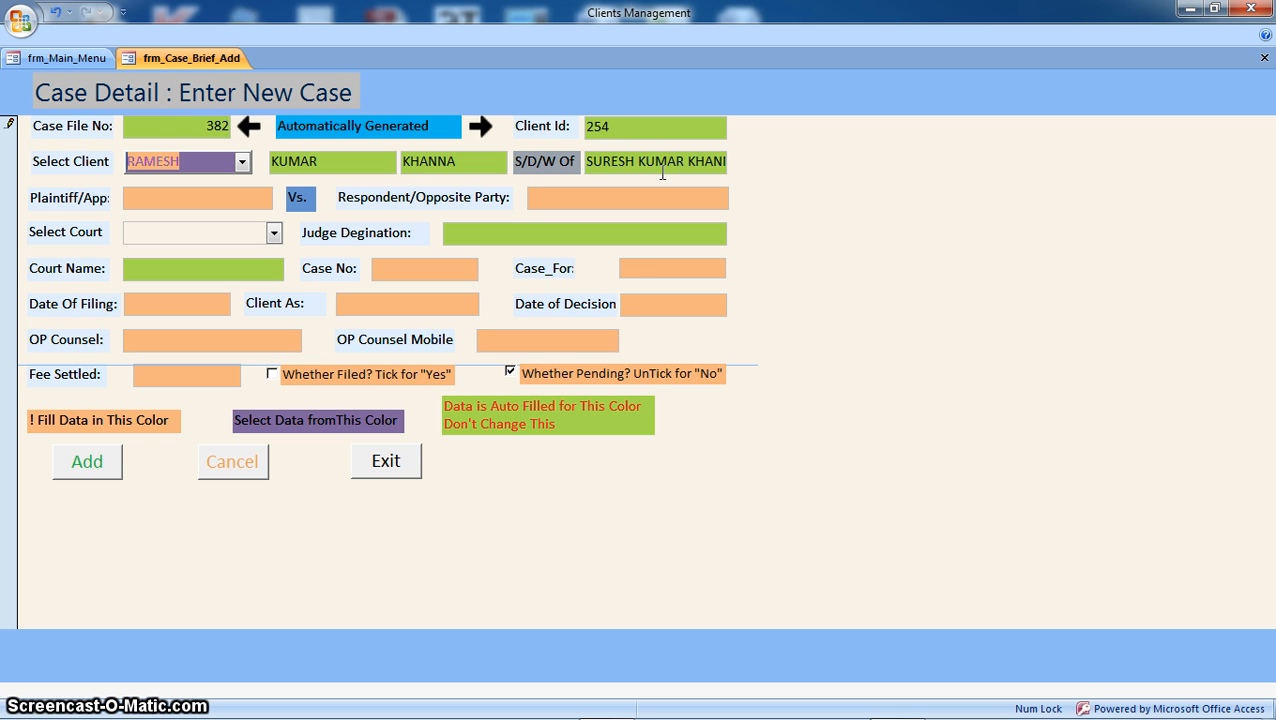
{"action": "left_click", "coordinate": [220, 133]}
{"action": "left_click", "coordinate": [280, 130]}
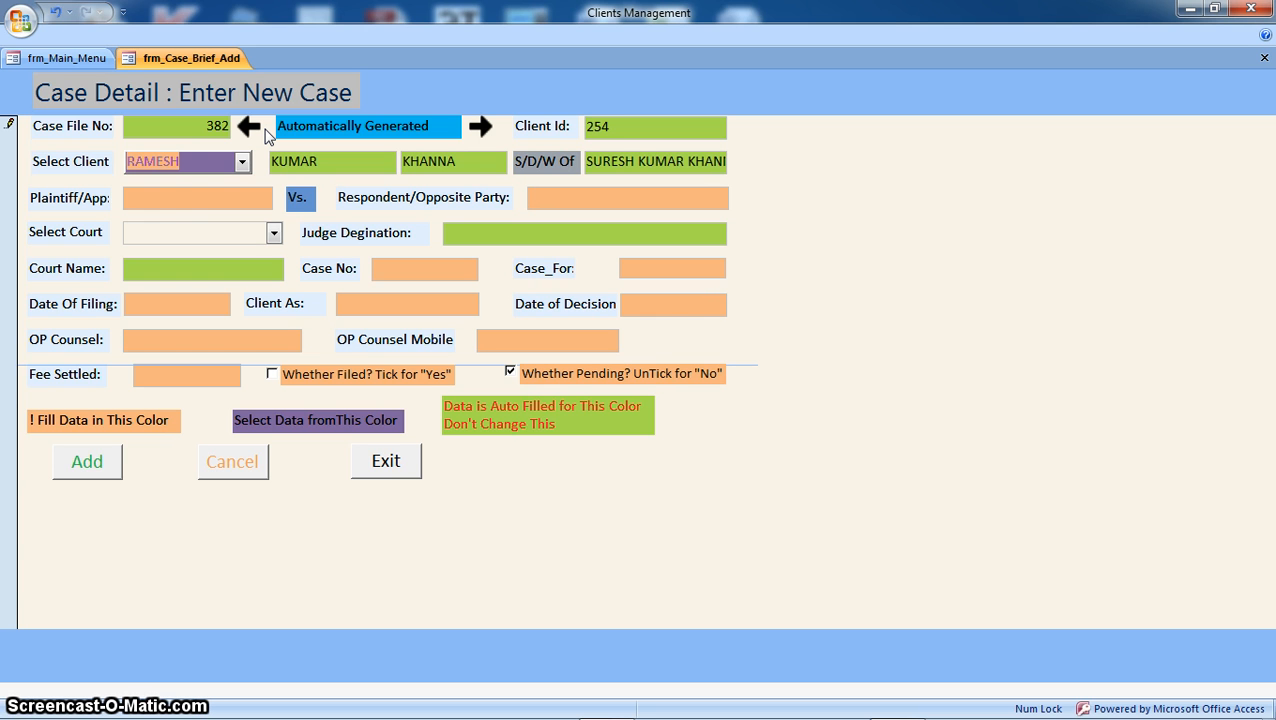
{"action": "left_click", "coordinate": [191, 197]}
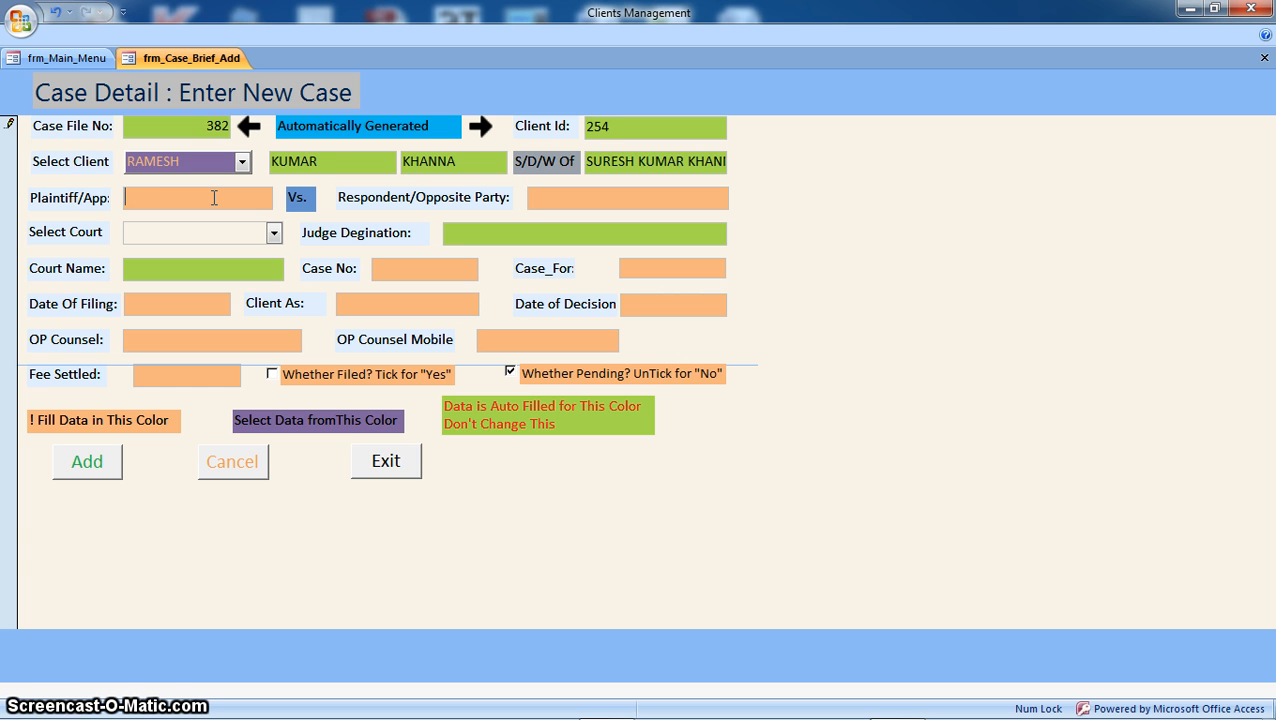
{"action": "type", "text": "Ra,"}
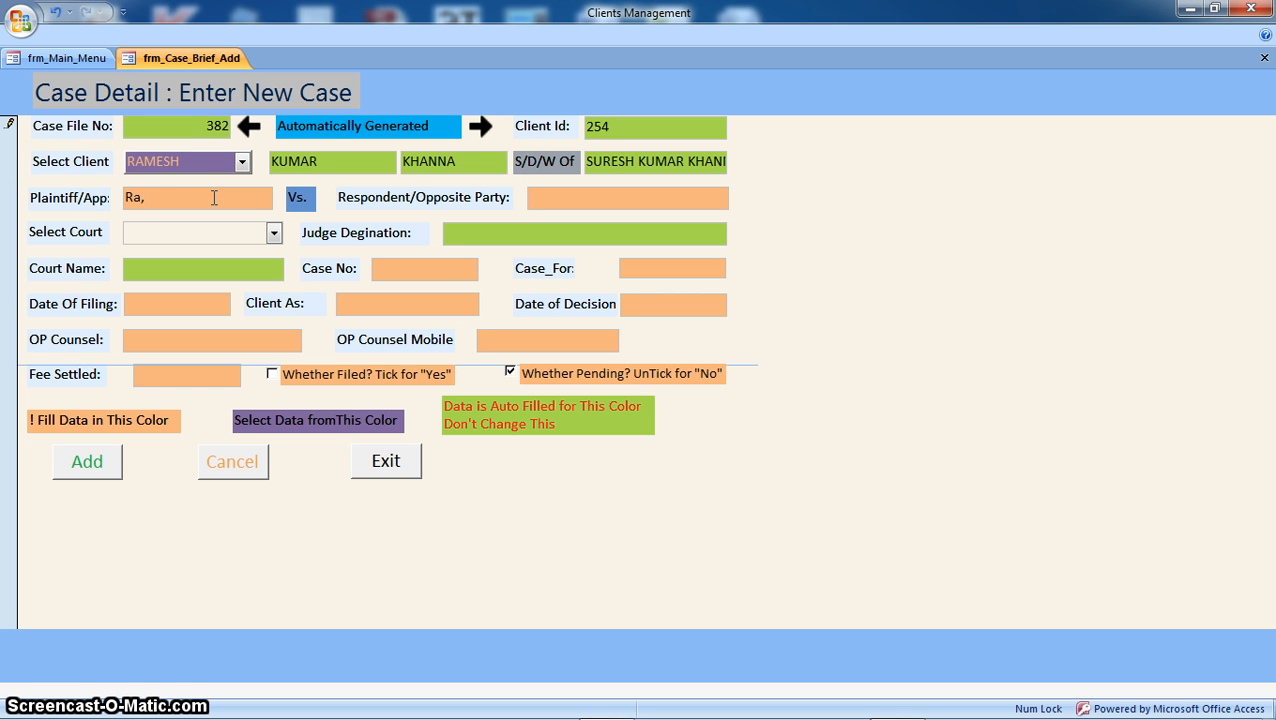
{"action": "key", "text": "BackSpace"}
{"action": "type", "text": "mesh"}
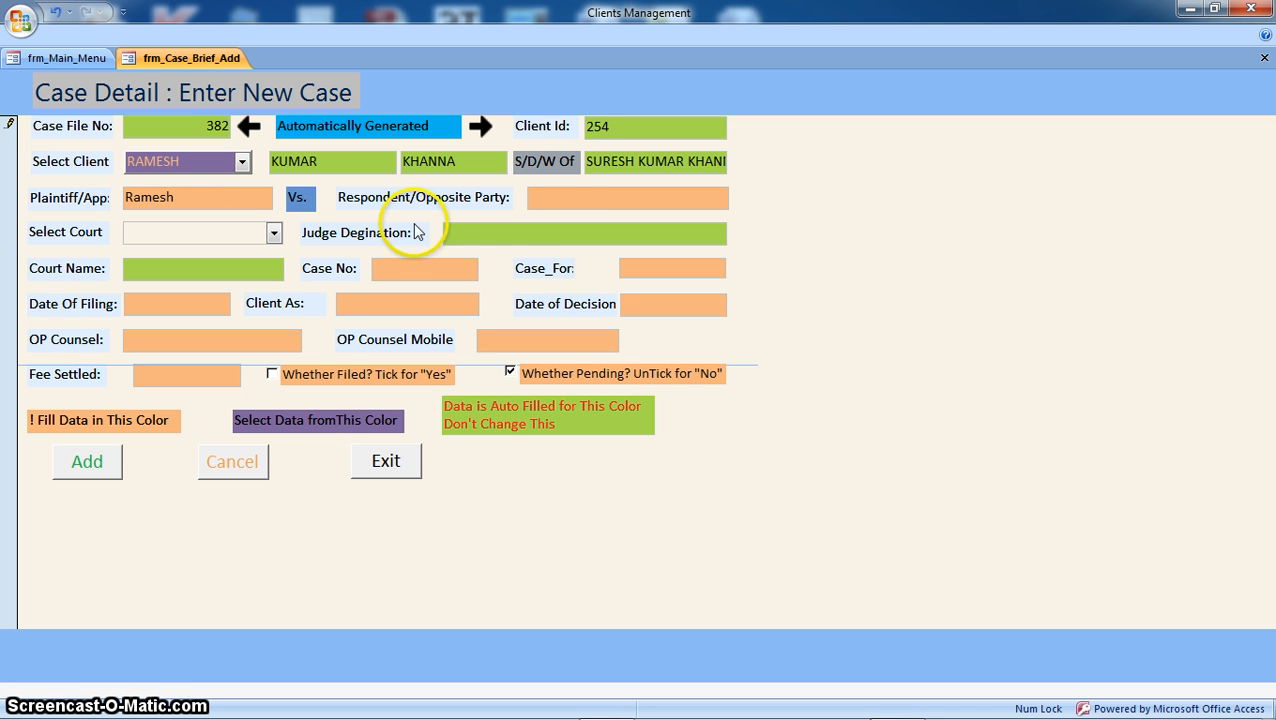
{"action": "left_click", "coordinate": [559, 197]}
{"action": "type", "text": "Gagan"}
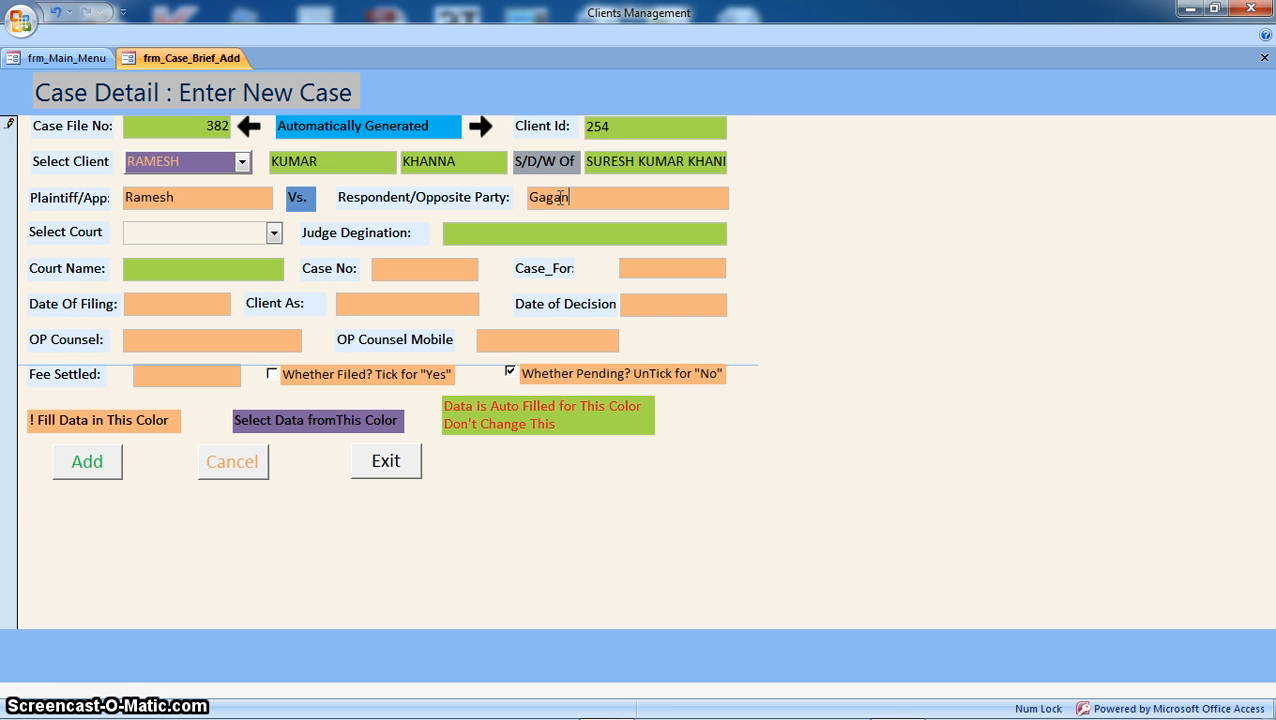
{"action": "left_click", "coordinate": [632, 195]}
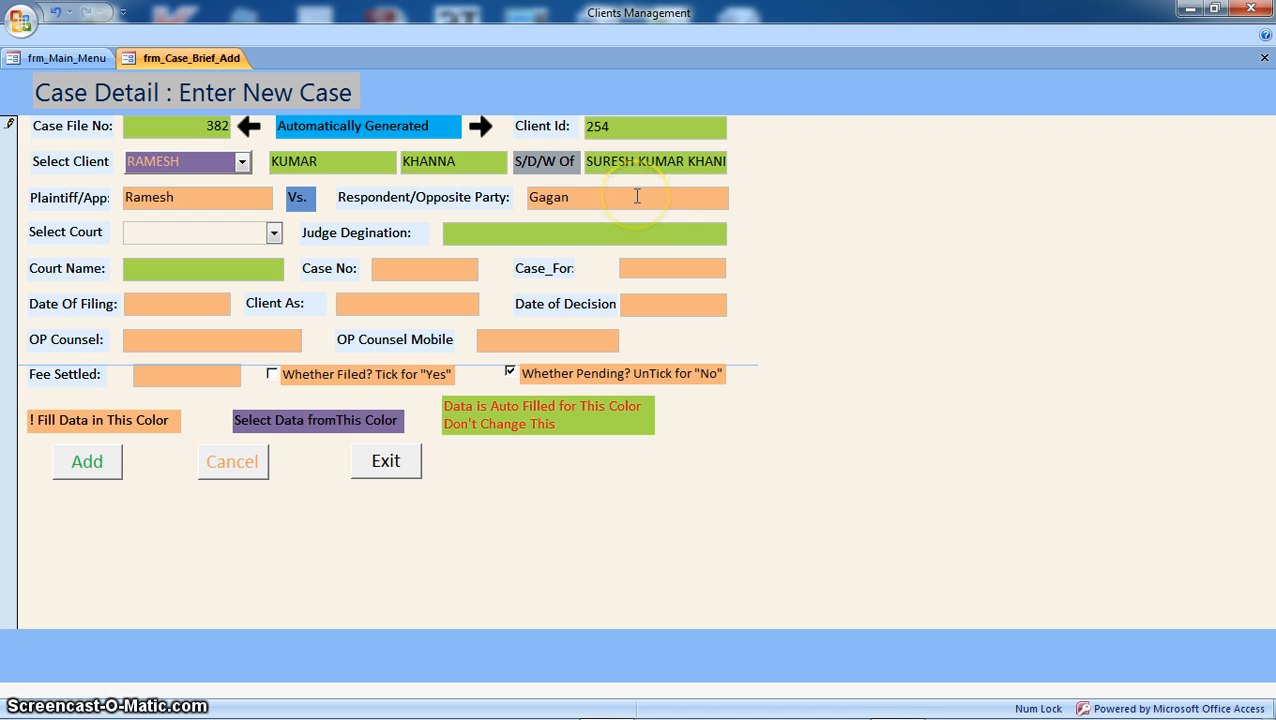
{"action": "left_click", "coordinate": [632, 196]}
{"action": "left_click", "coordinate": [274, 234]}
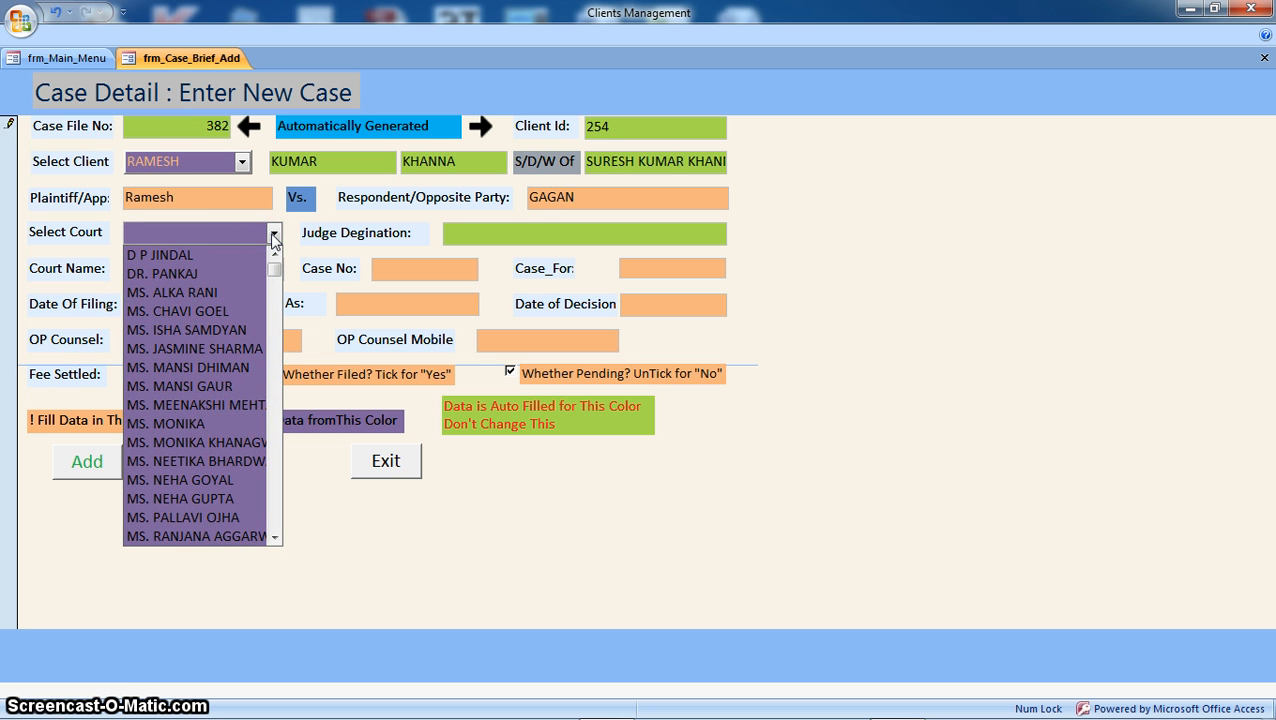
{"action": "left_click", "coordinate": [181, 386]}
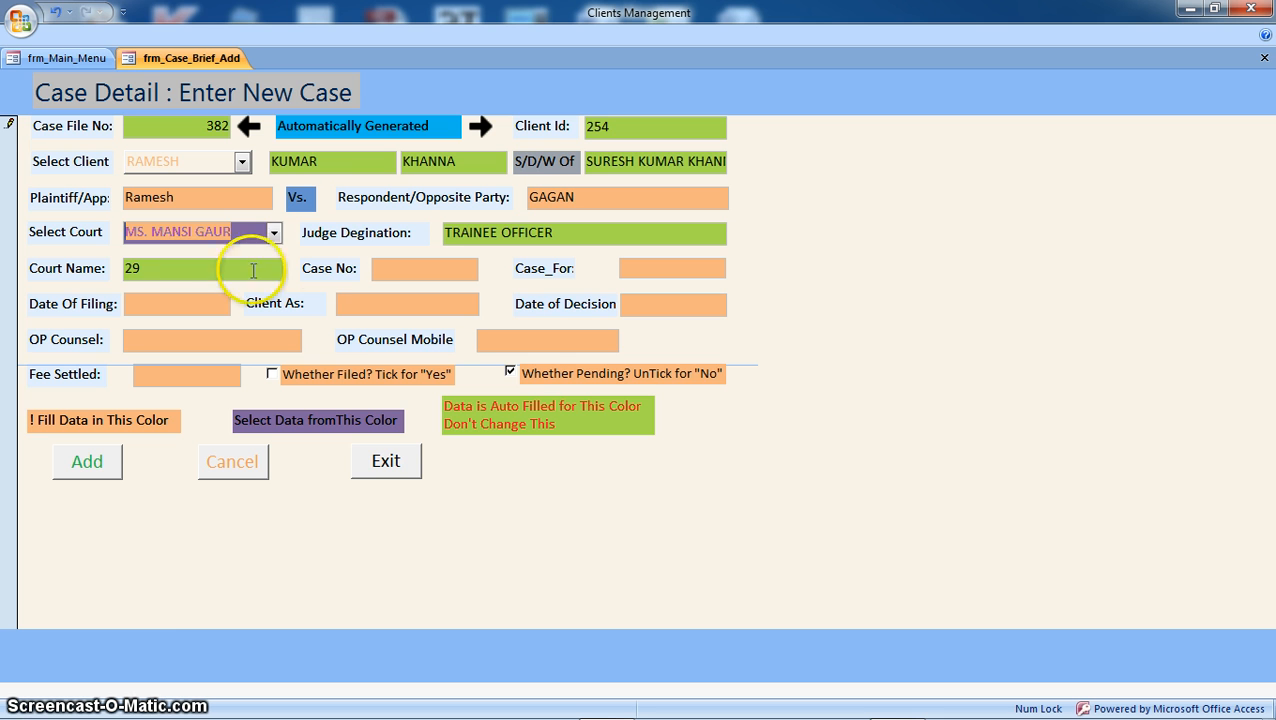
{"action": "left_click", "coordinate": [424, 268]}
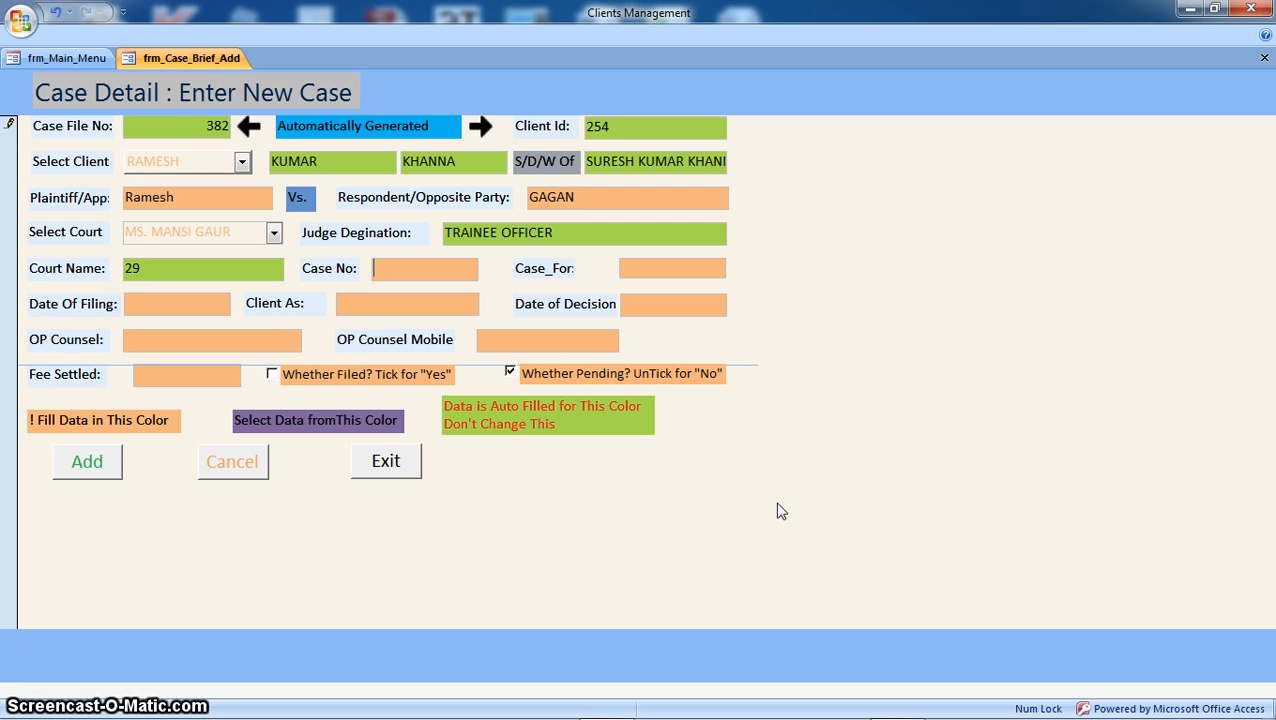
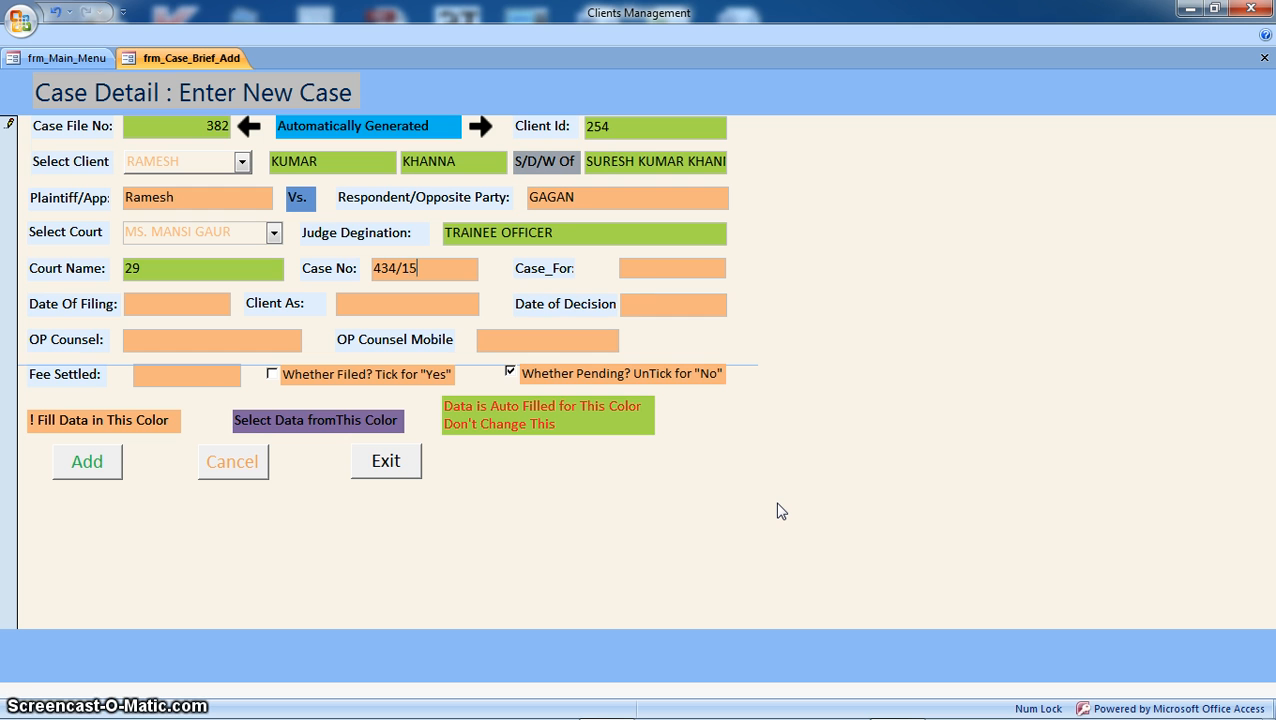
Step: Enter 'Insurance Claim' in the Case_For field
{"action": "left_click", "coordinate": [668, 268]}
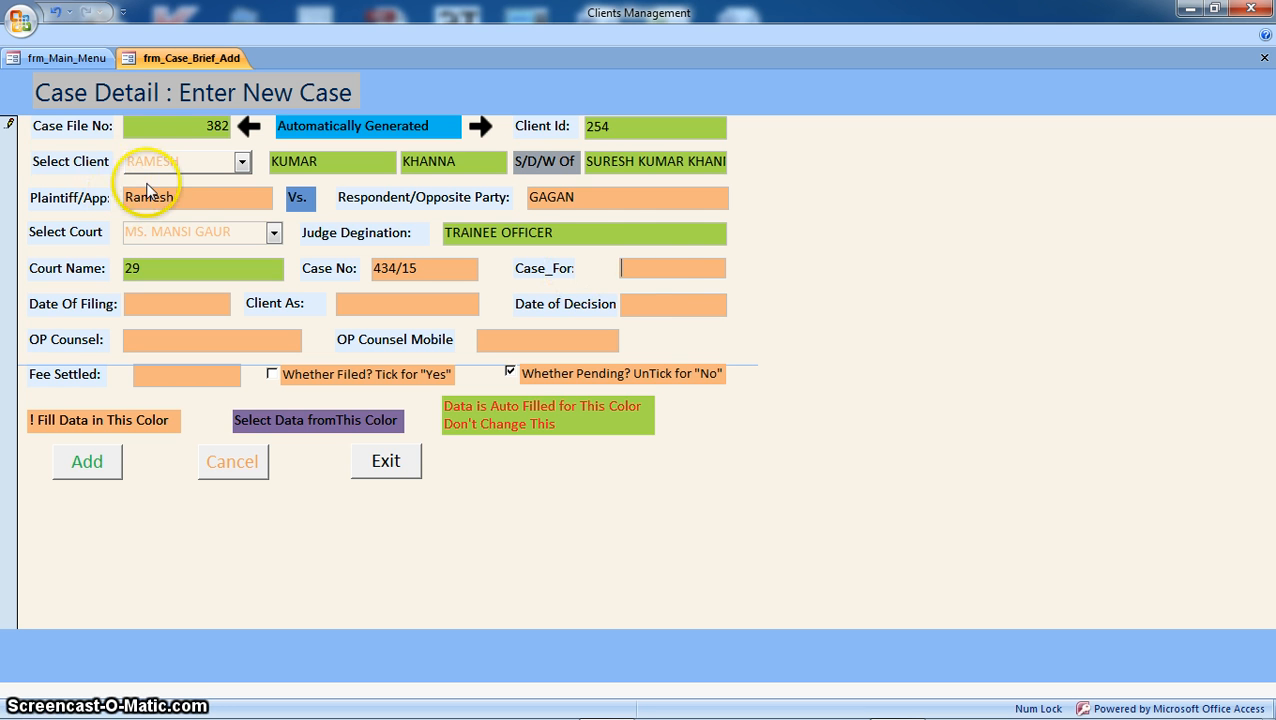
{"action": "left_click", "coordinate": [654, 270]}
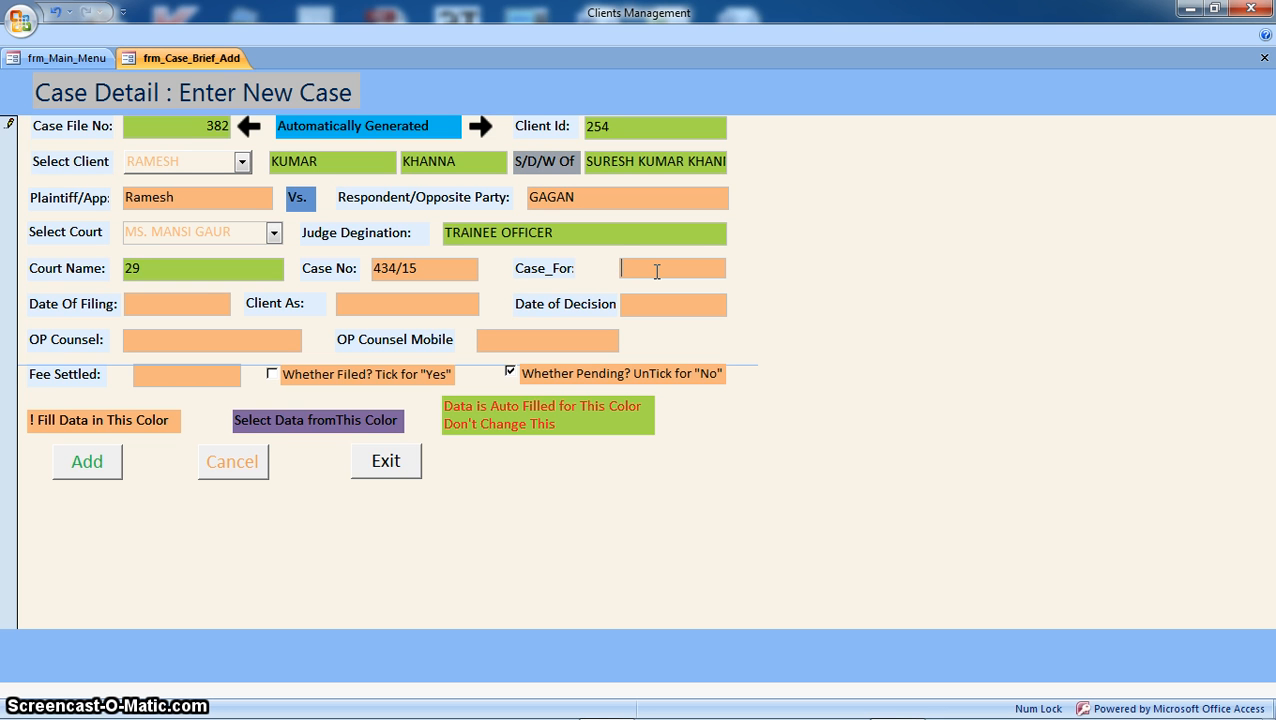
{"action": "type", "text": "Insu"}
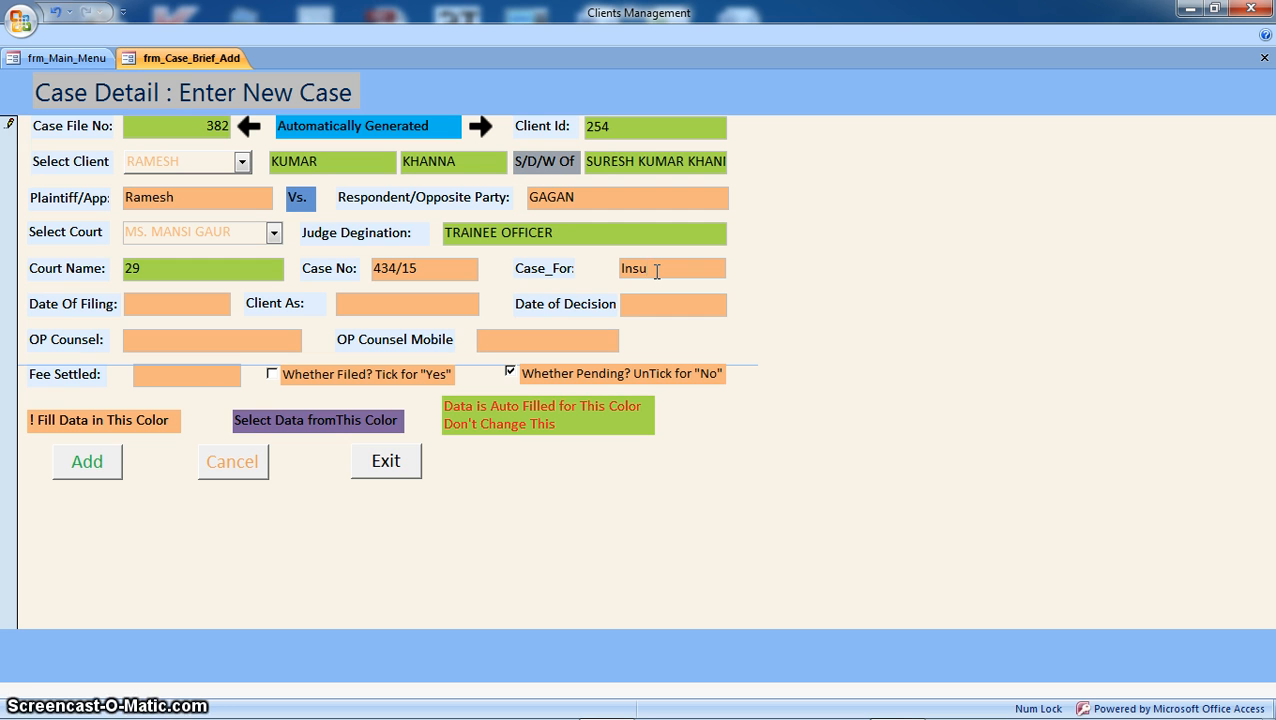
{"action": "type", "text": "ran"}
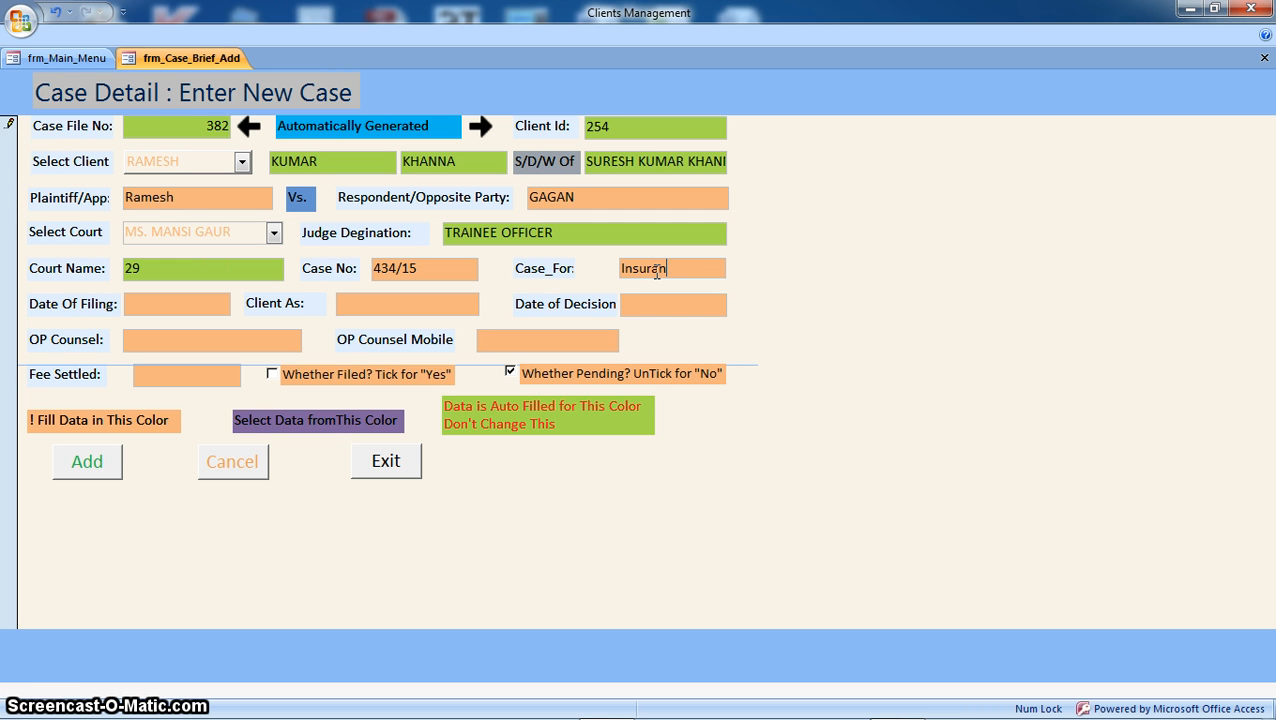
{"action": "type", "text": "ce Claim"}
Step: Set Date Of Filing to 04-02-2015 with the calendar picker
{"action": "left_click", "coordinate": [190, 304]}
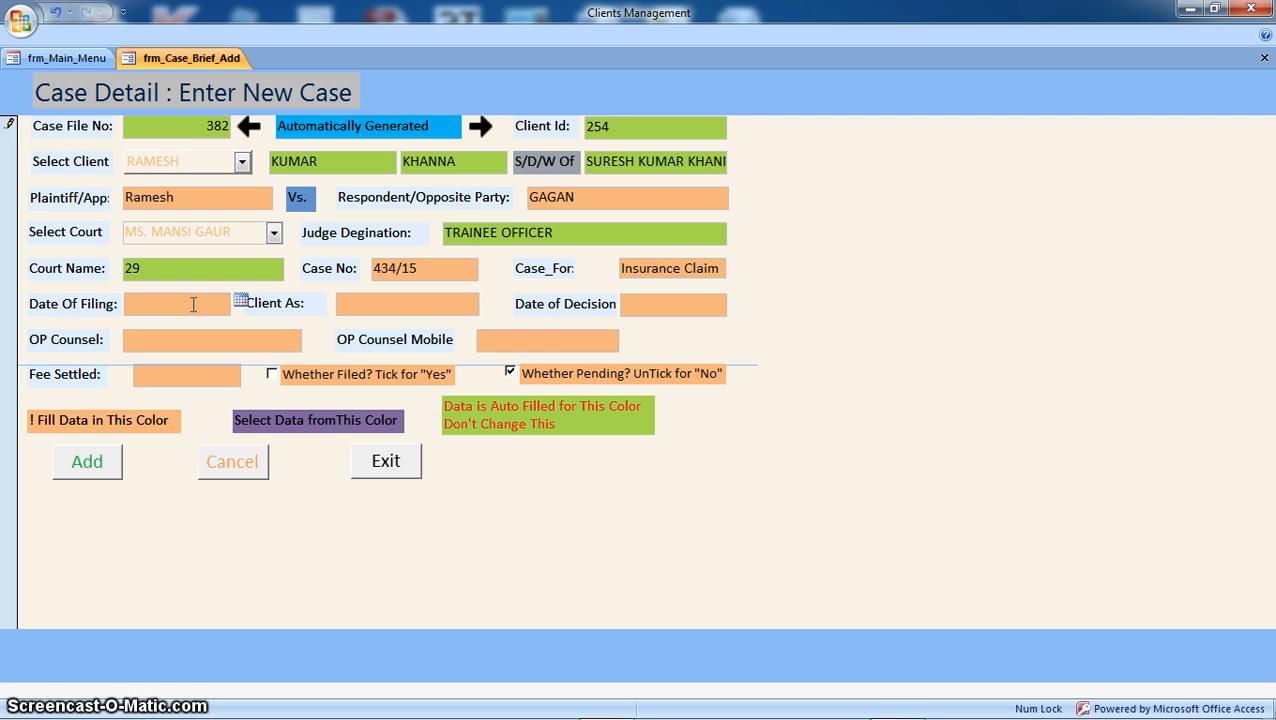
{"action": "left_click", "coordinate": [193, 304]}
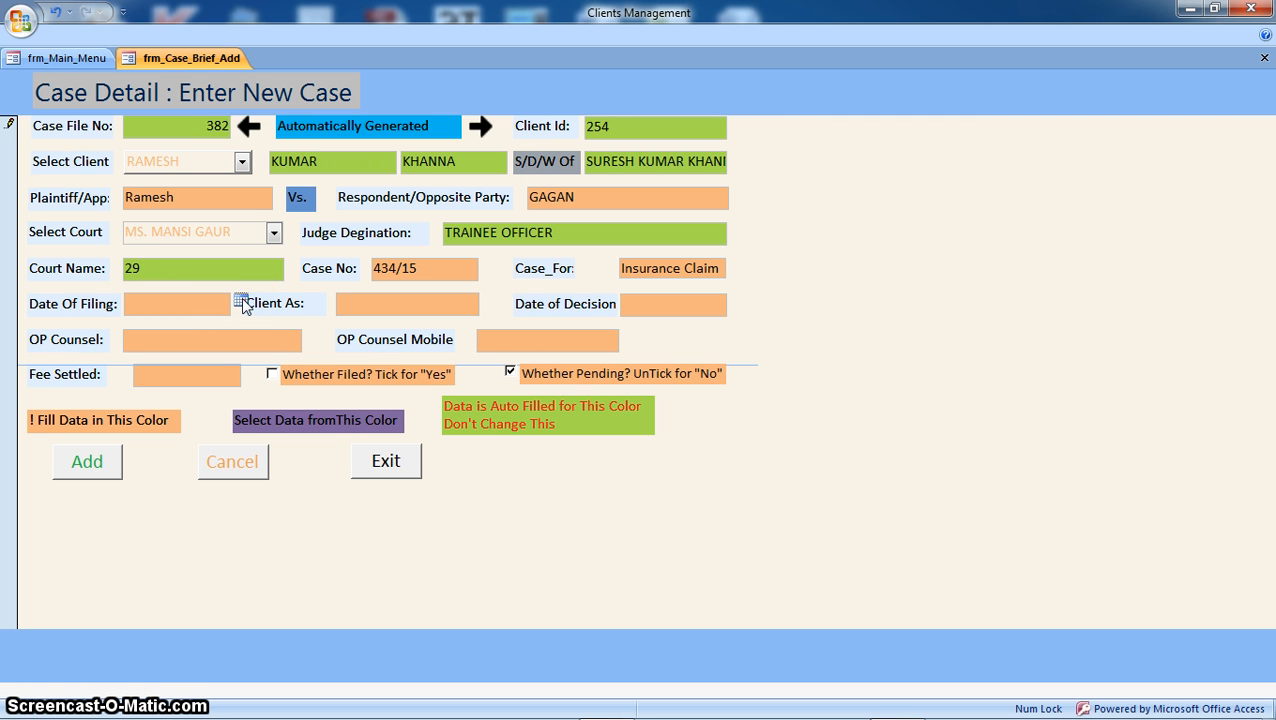
{"action": "left_click", "coordinate": [241, 299]}
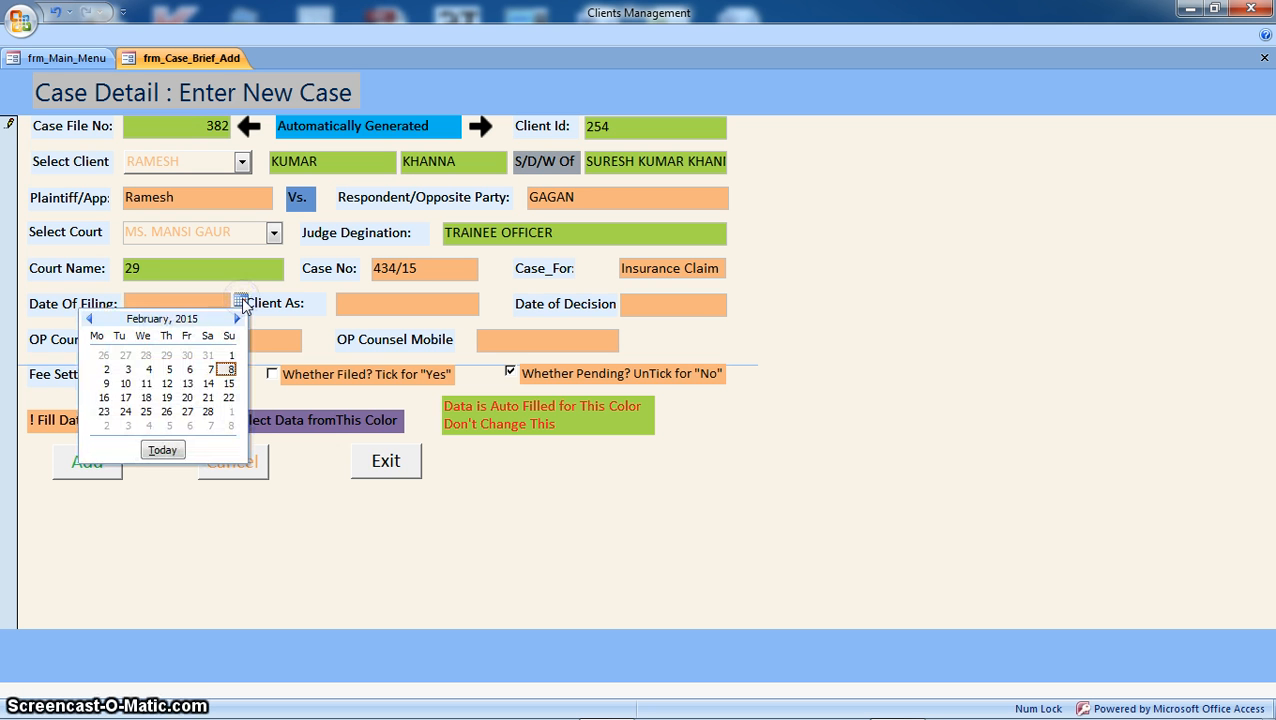
{"action": "left_click", "coordinate": [147, 370]}
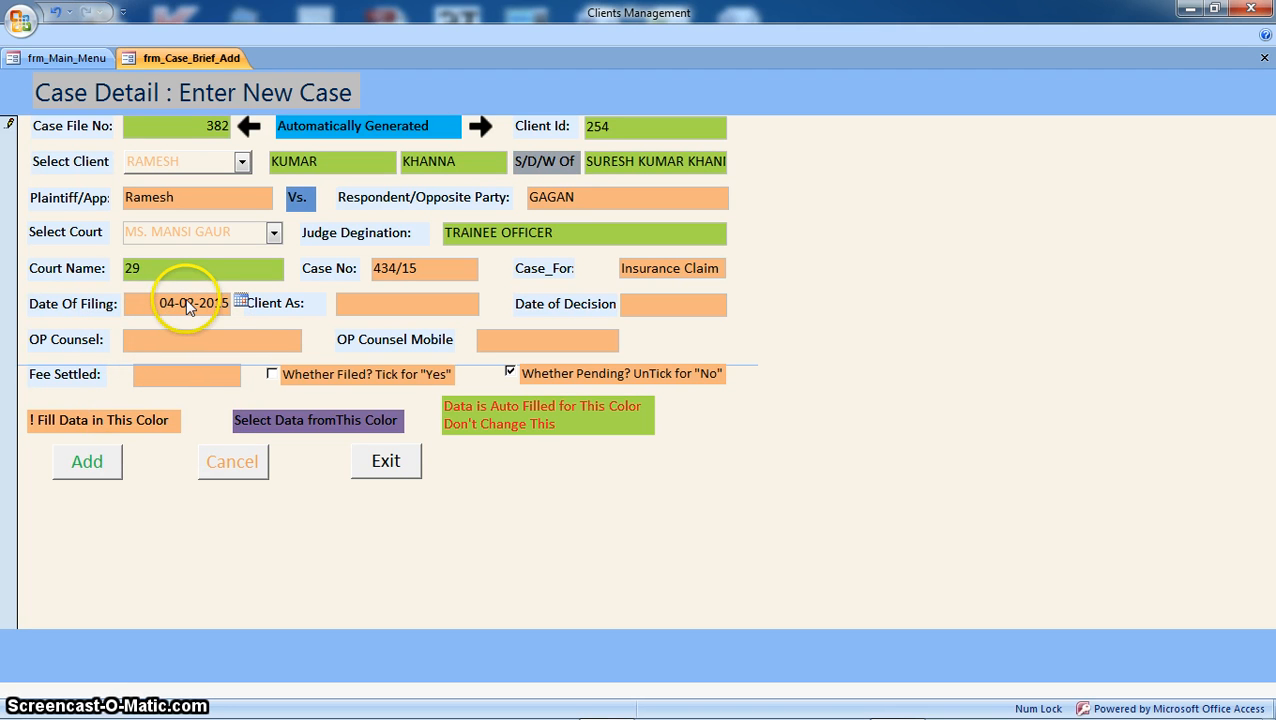
{"action": "left_click", "coordinate": [386, 304]}
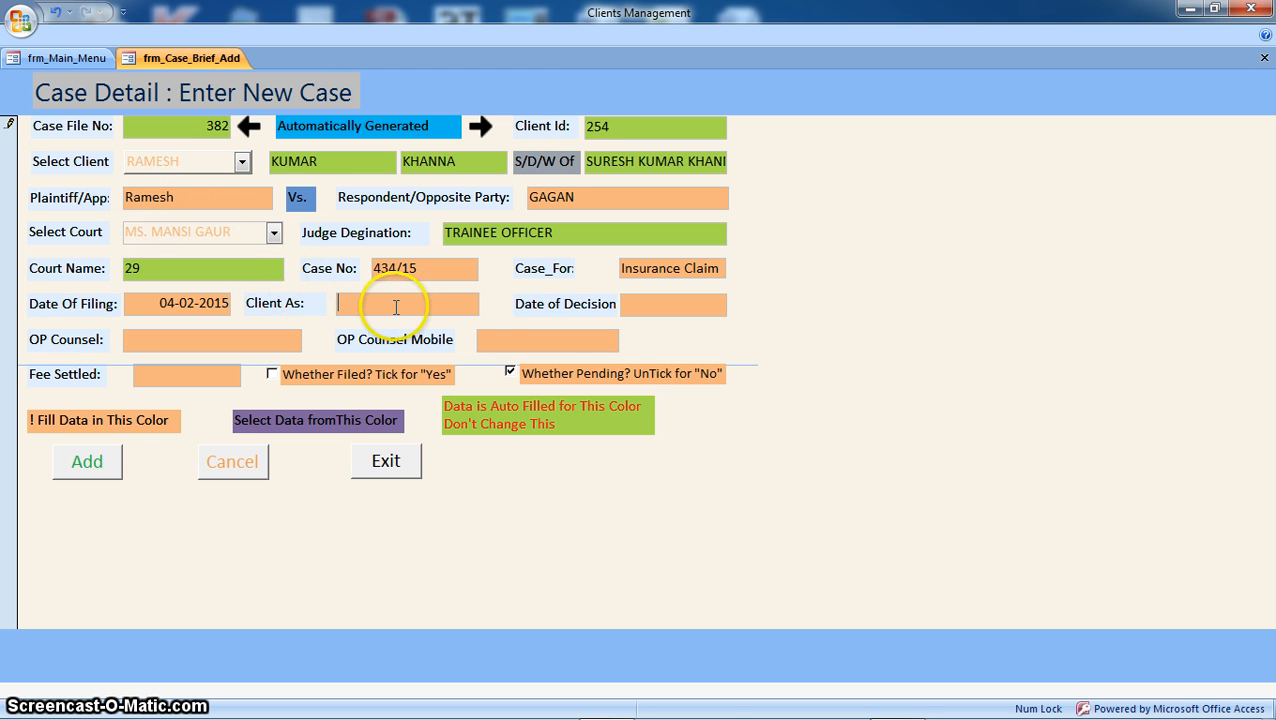
Step: Set Client As to PLAINTIFF
{"action": "left_click", "coordinate": [392, 304]}
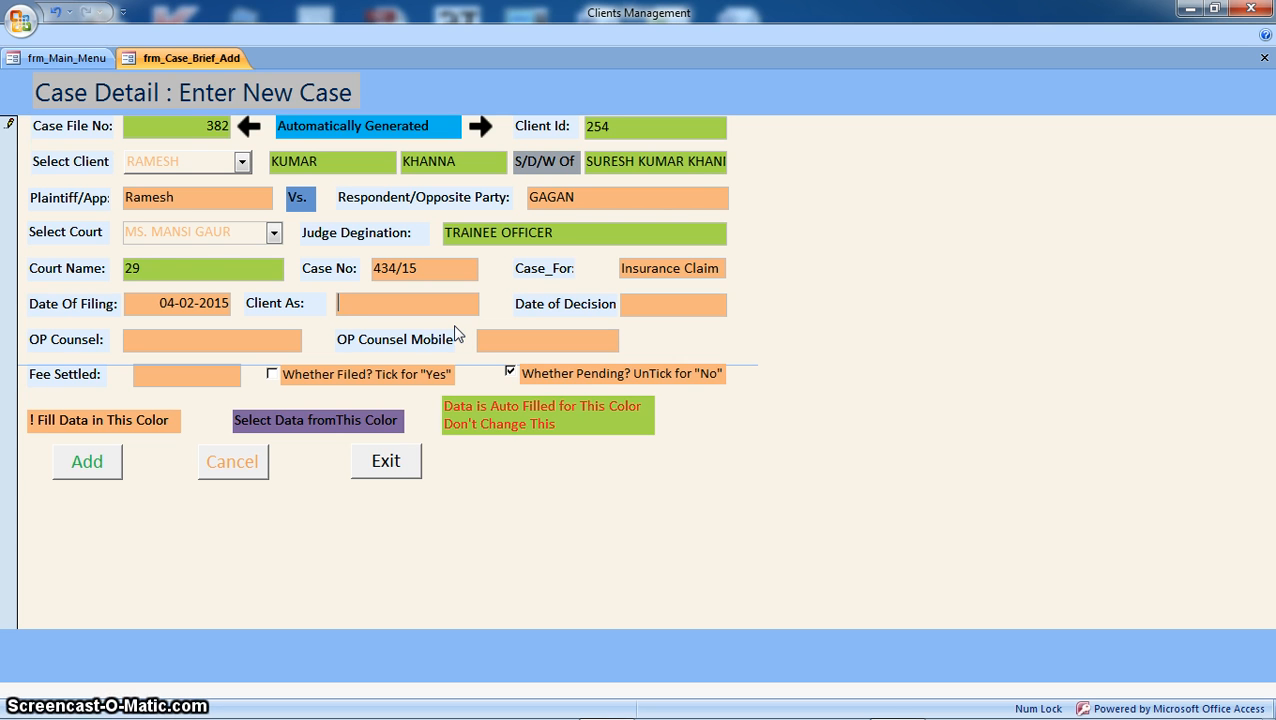
{"action": "type", "text": "Plaintiff"}
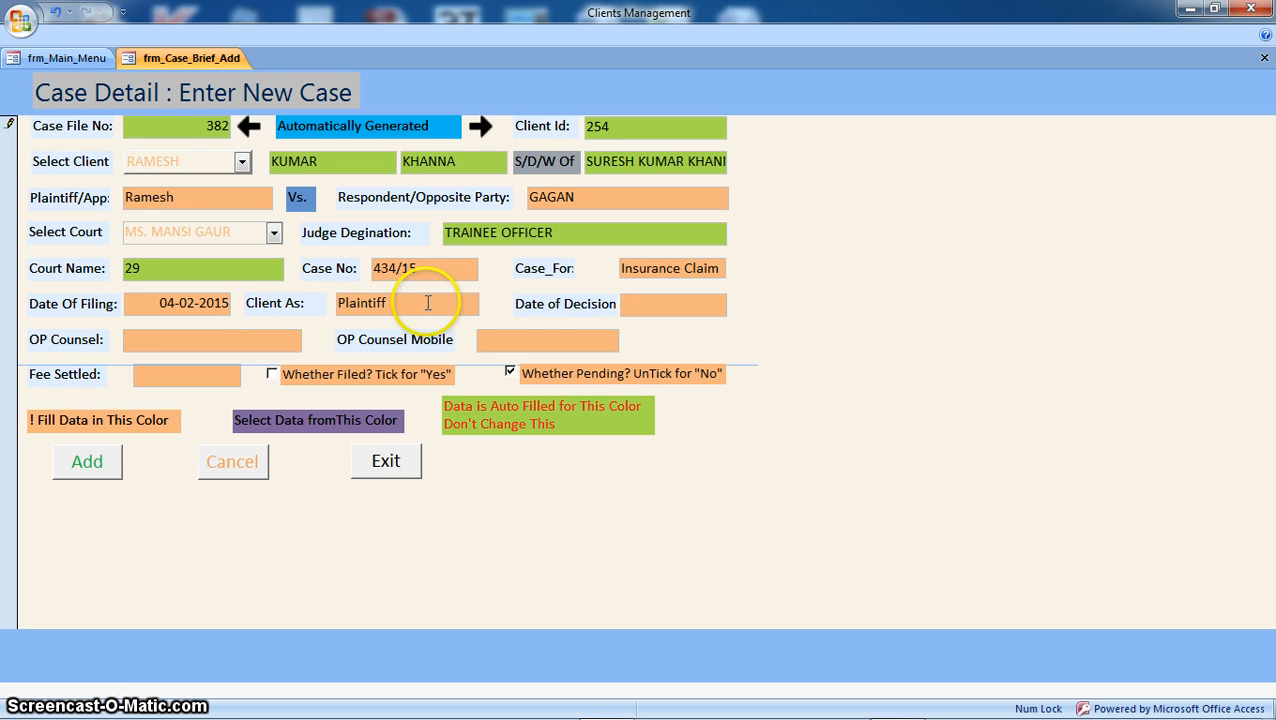
{"action": "left_click", "coordinate": [649, 304]}
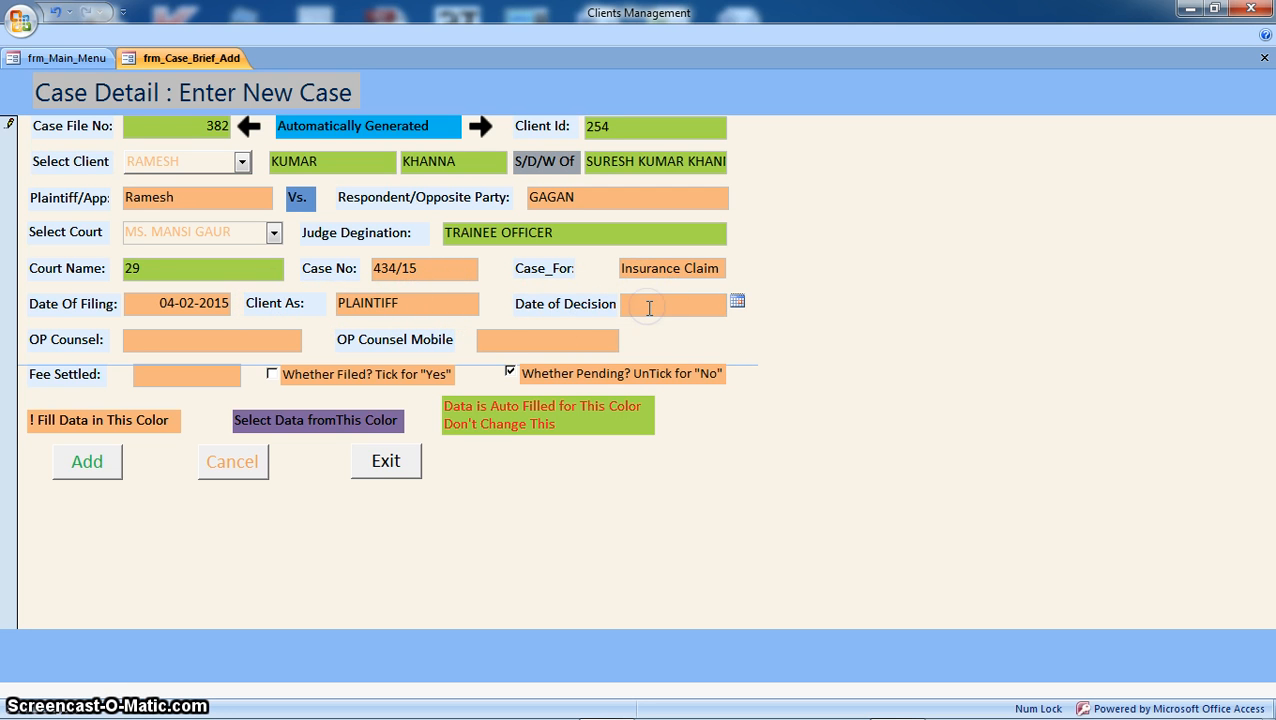
Step: Enter the opposing counsel's name and mobile number
{"action": "left_click", "coordinate": [227, 341]}
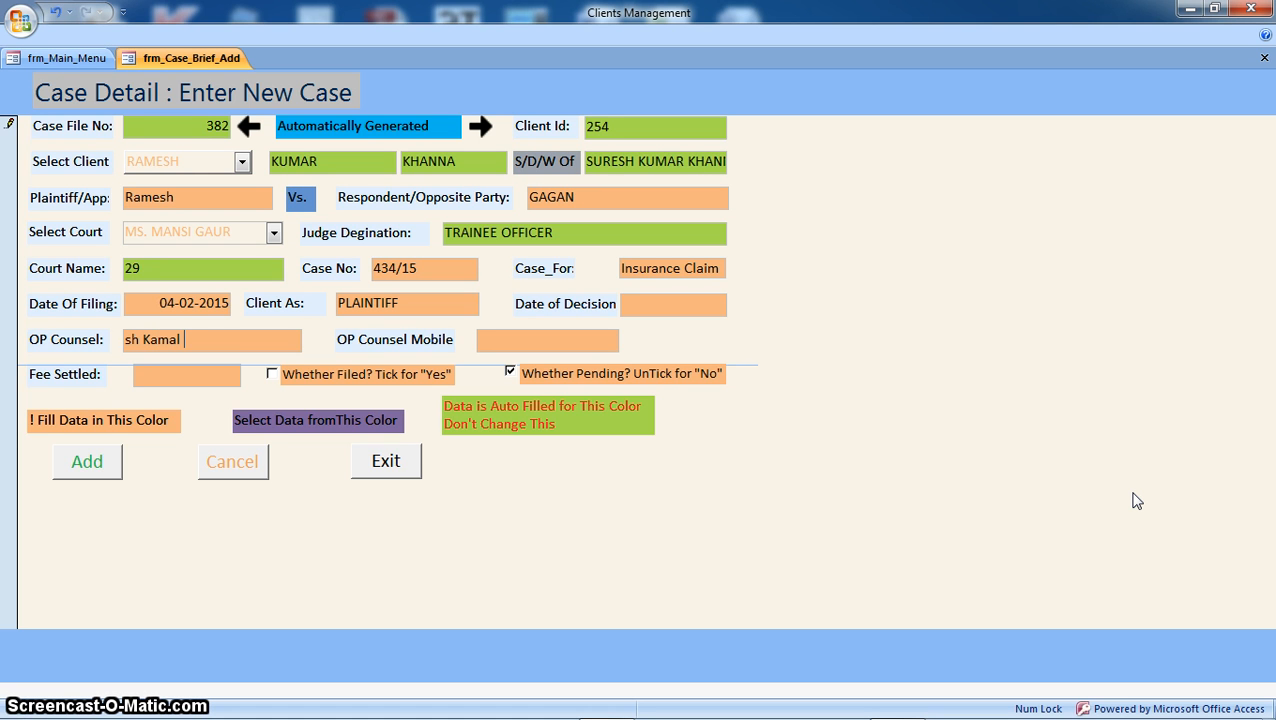
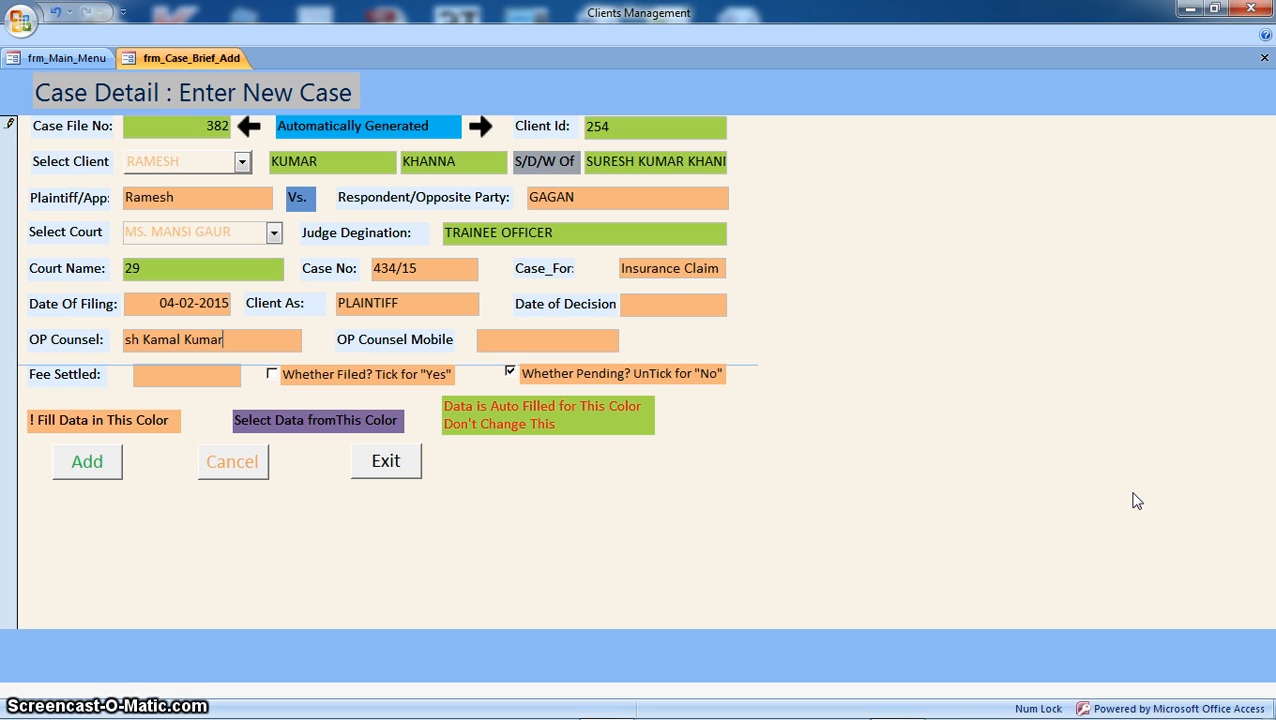
{"action": "left_click", "coordinate": [486, 344]}
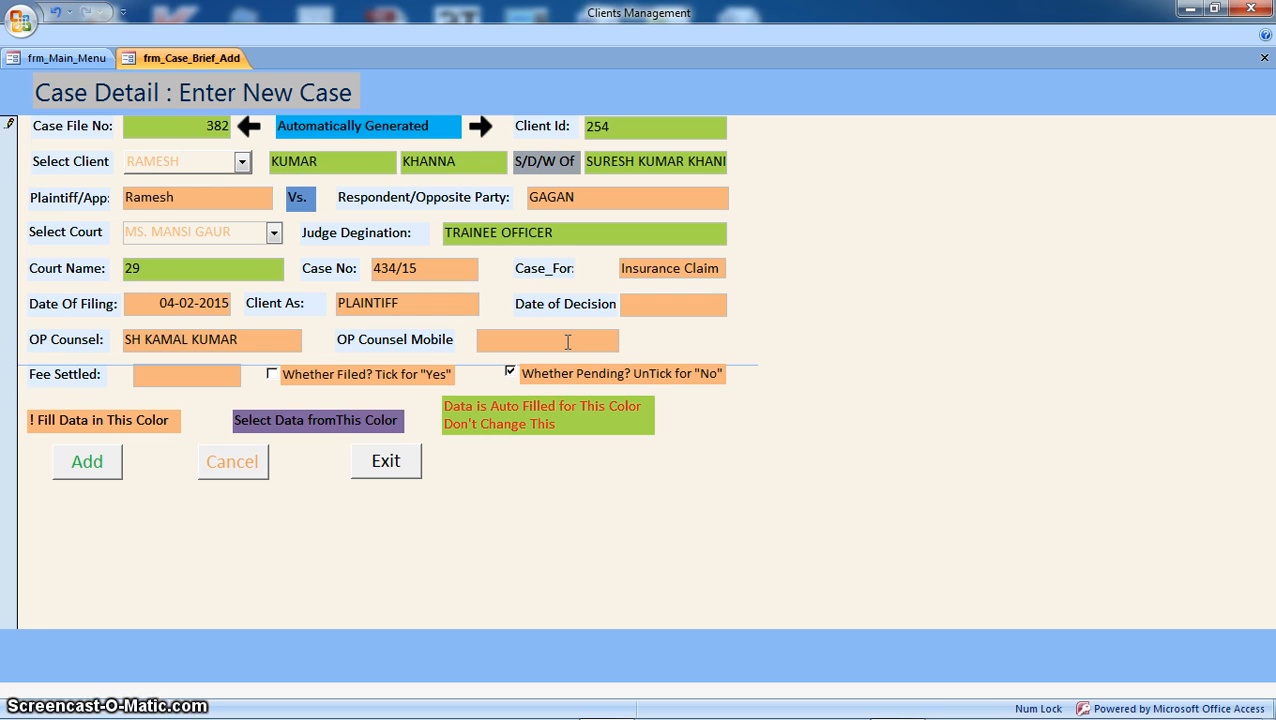
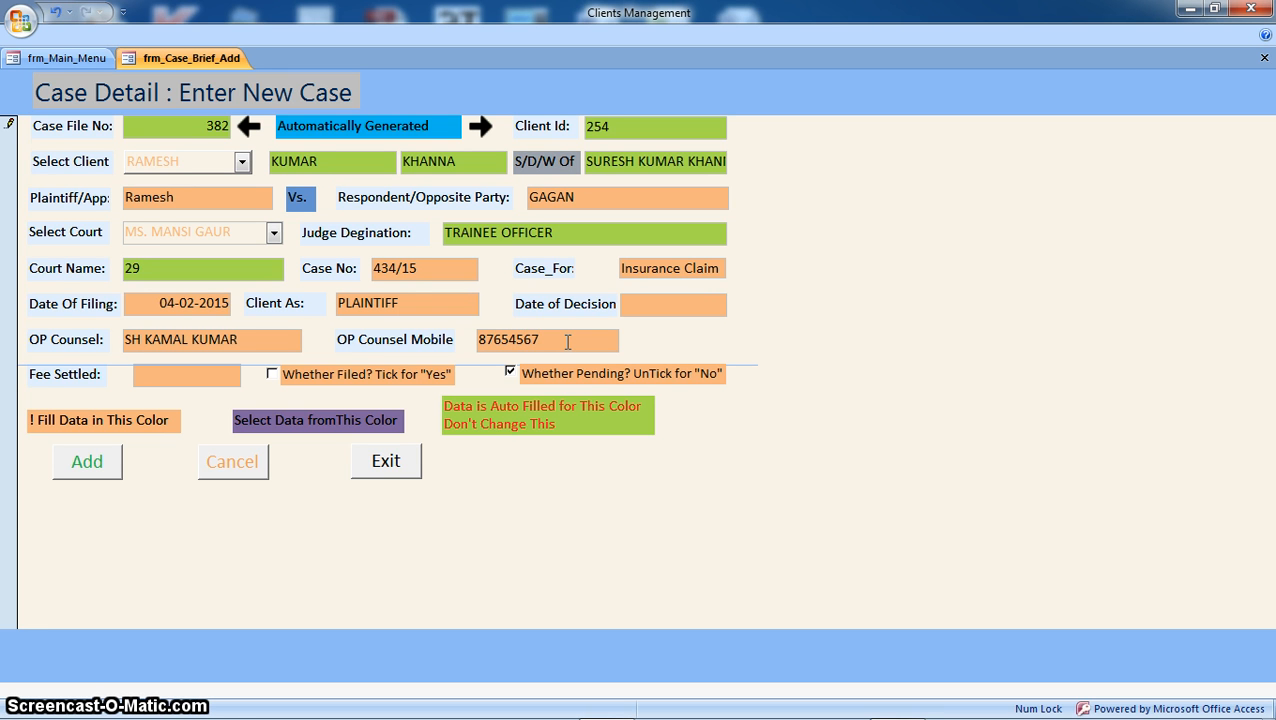
Step: Record a settled fee of 11000
{"action": "left_click", "coordinate": [166, 373]}
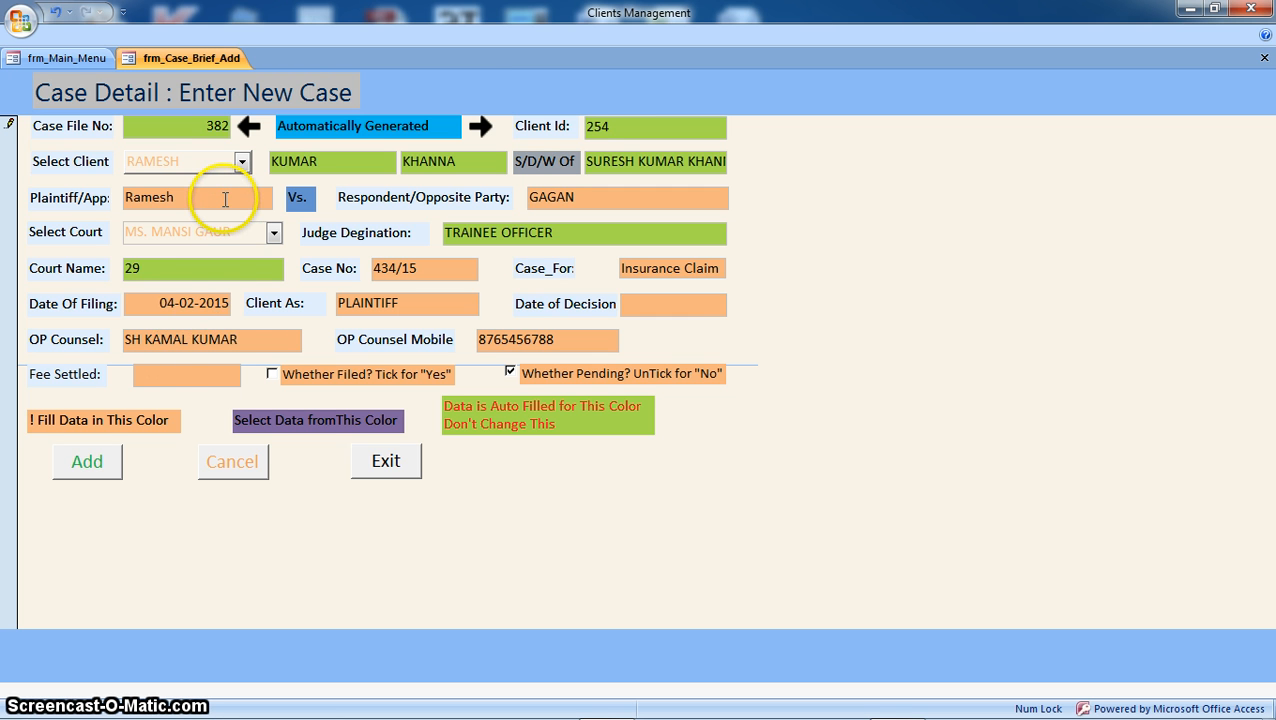
{"action": "left_click", "coordinate": [200, 376]}
{"action": "type", "text": "11000"}
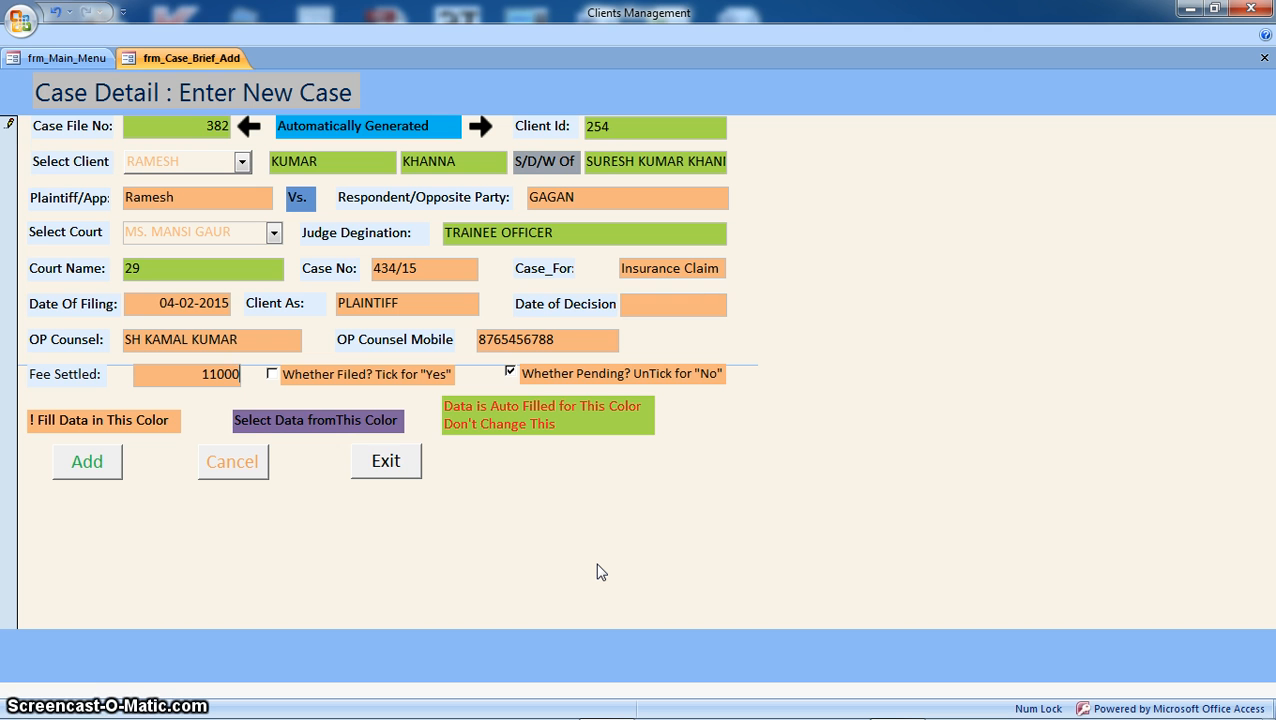